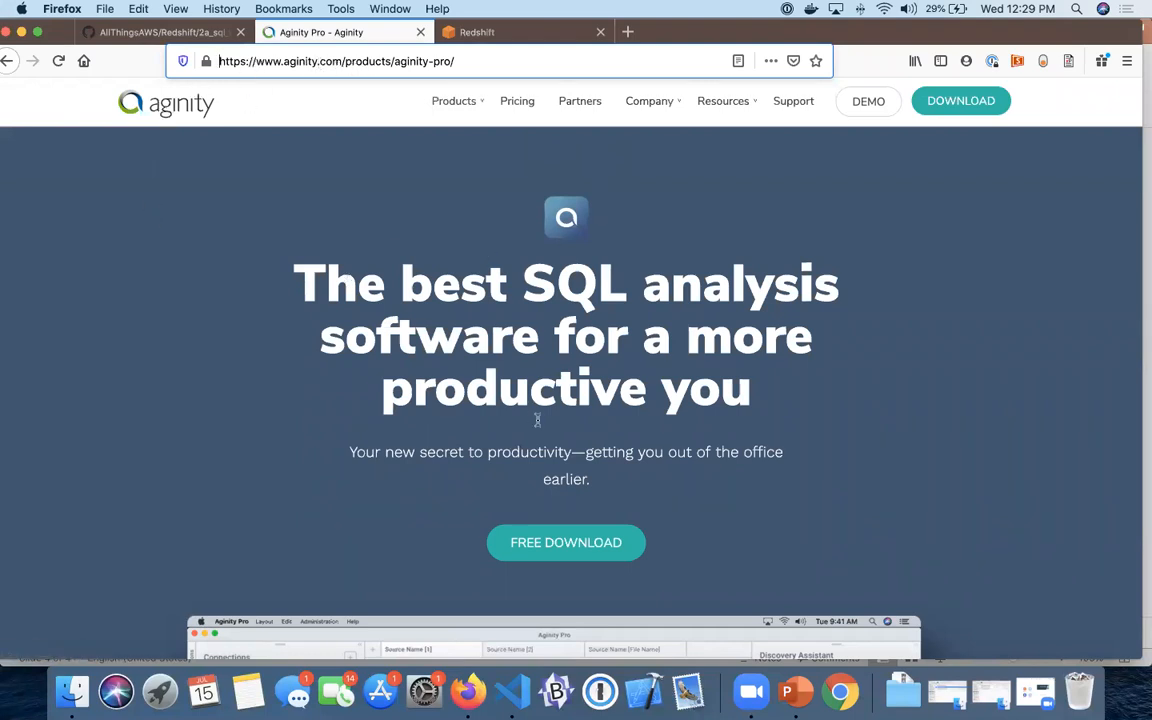
Start the free Aginity Pro download from Aginity's pricing page, picking the Apple/Mac version.
{"action": "scroll", "coordinate": [538, 440], "scroll_direction": "down", "scroll_amount": 1}
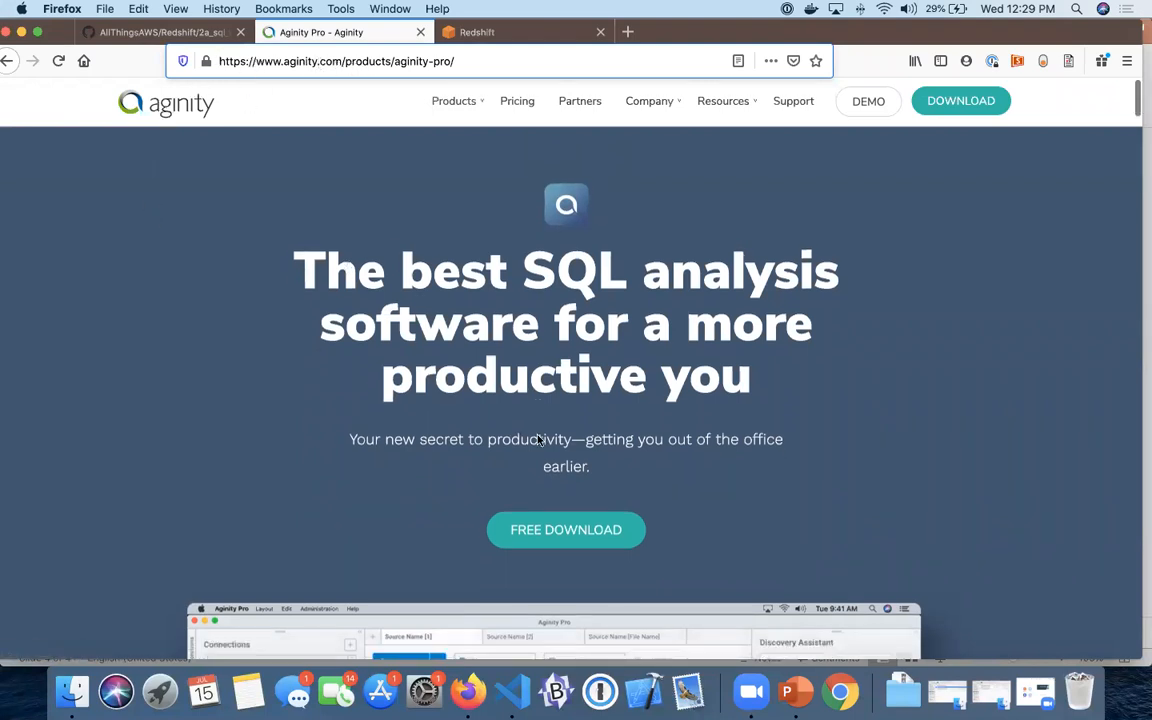
{"action": "left_click", "coordinate": [975, 104]}
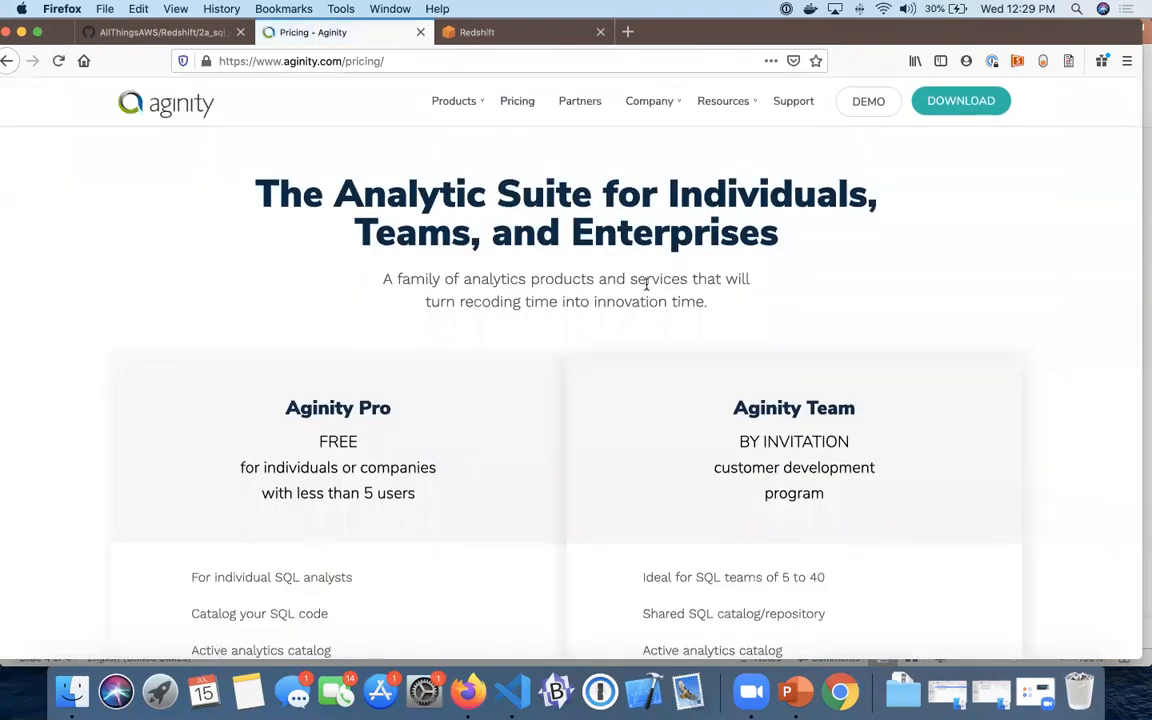
{"action": "scroll", "coordinate": [643, 288], "scroll_direction": "down", "scroll_amount": 5}
{"action": "scroll", "coordinate": [646, 288], "scroll_direction": "up", "scroll_amount": 2}
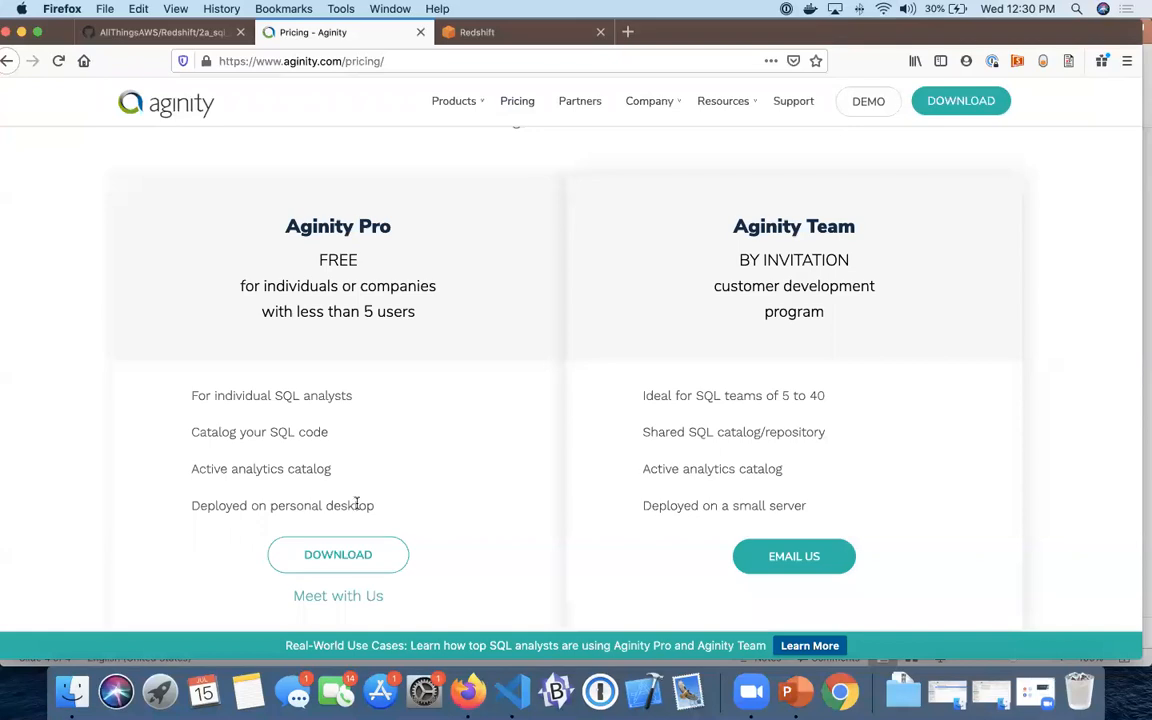
{"action": "left_click", "coordinate": [322, 555]}
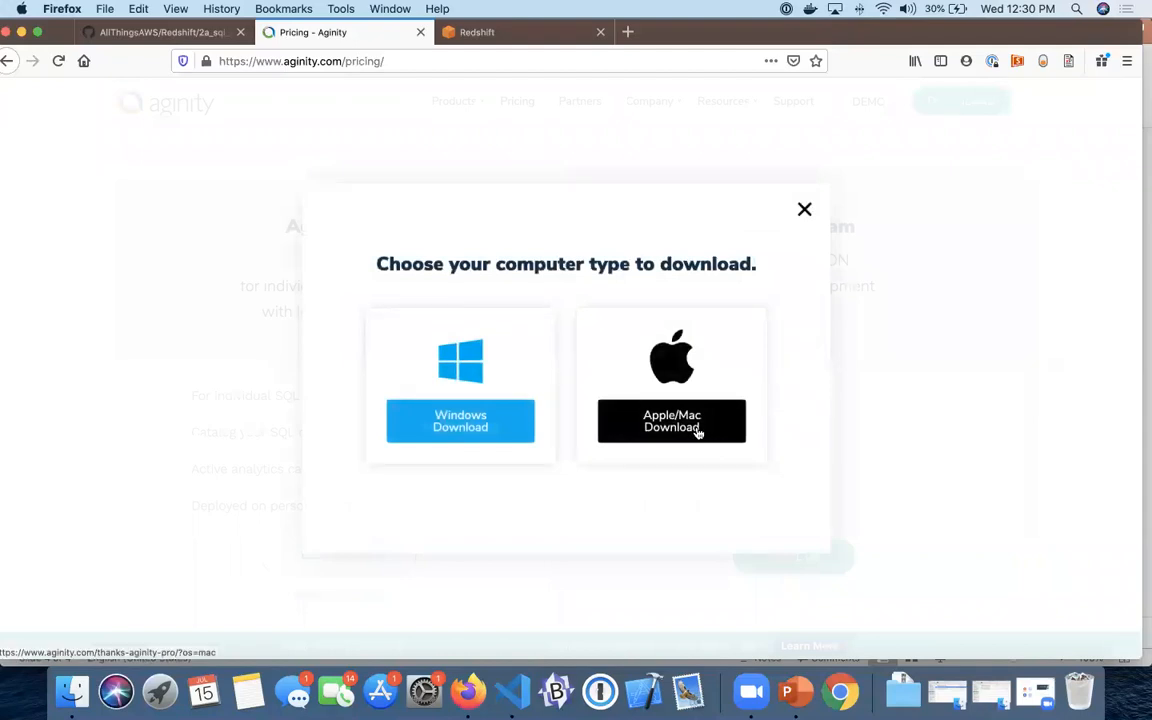
{"action": "left_click", "coordinate": [698, 431]}
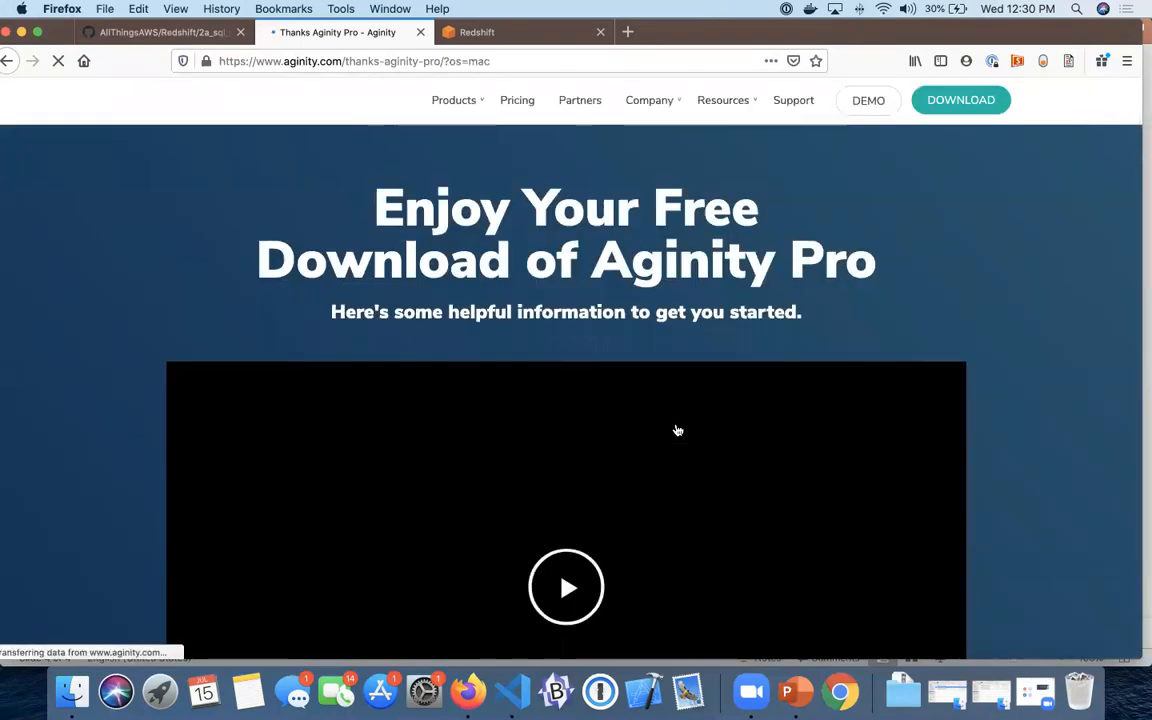
Open the downloaded file aginity-pro-mac-0.27.878-x64.dmg with DiskImageMounter.
{"action": "scroll", "coordinate": [677, 430], "scroll_direction": "down", "scroll_amount": 5}
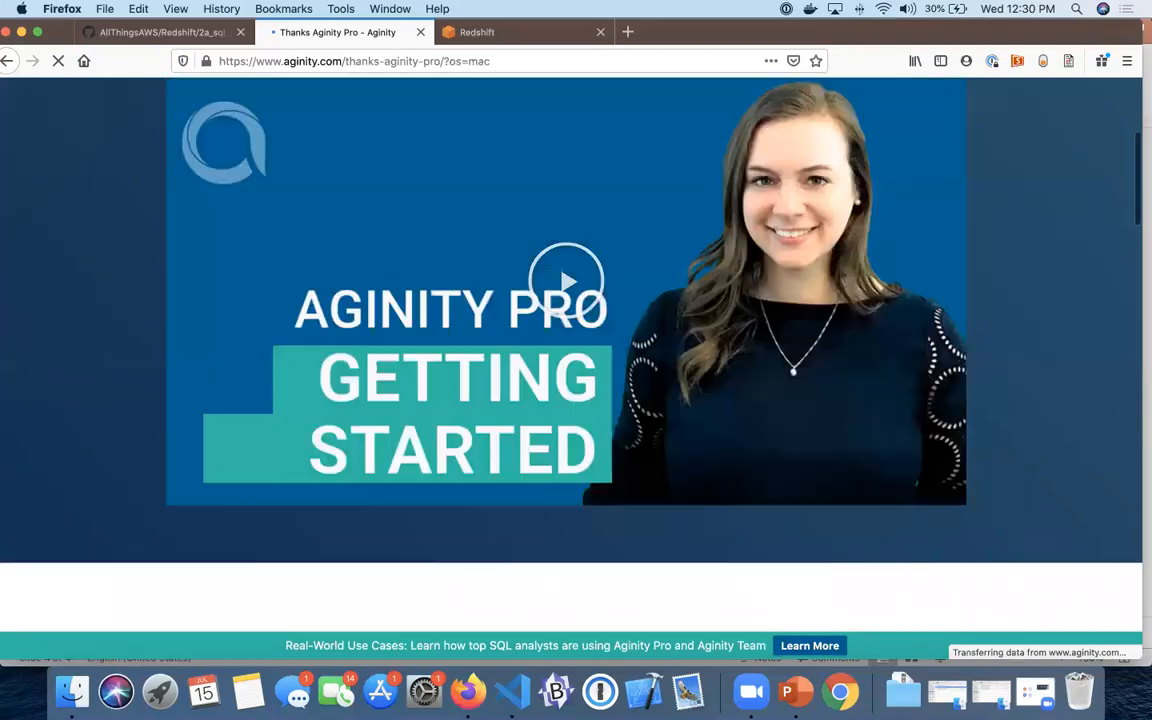
{"action": "left_click", "coordinate": [71, 692]}
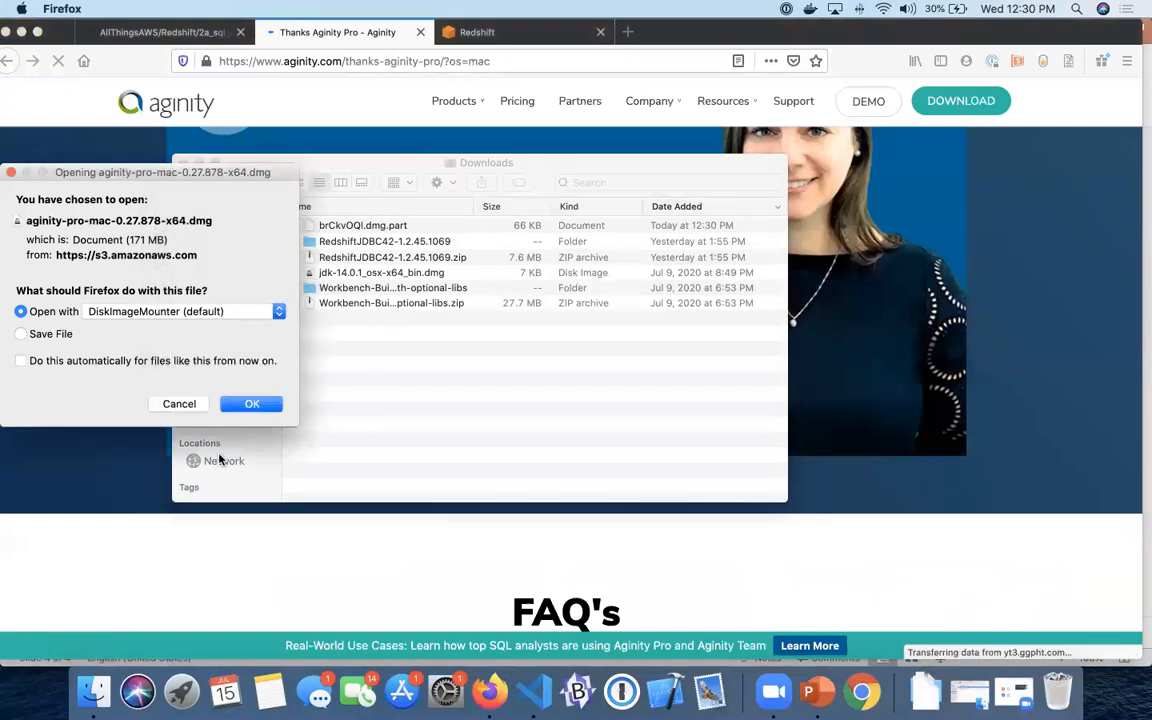
{"action": "left_click", "coordinate": [248, 404]}
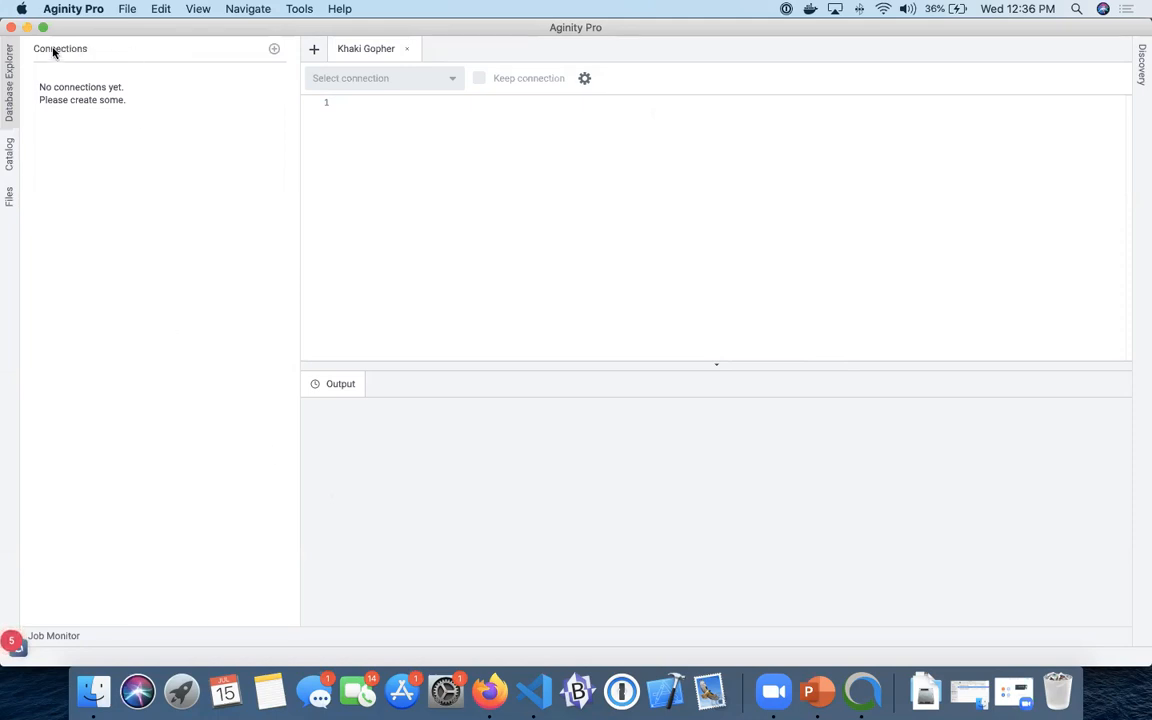
Create a new Redshift connection in Aginity Pro and check which database JDBC drivers are available for it.
{"action": "left_click", "coordinate": [273, 49]}
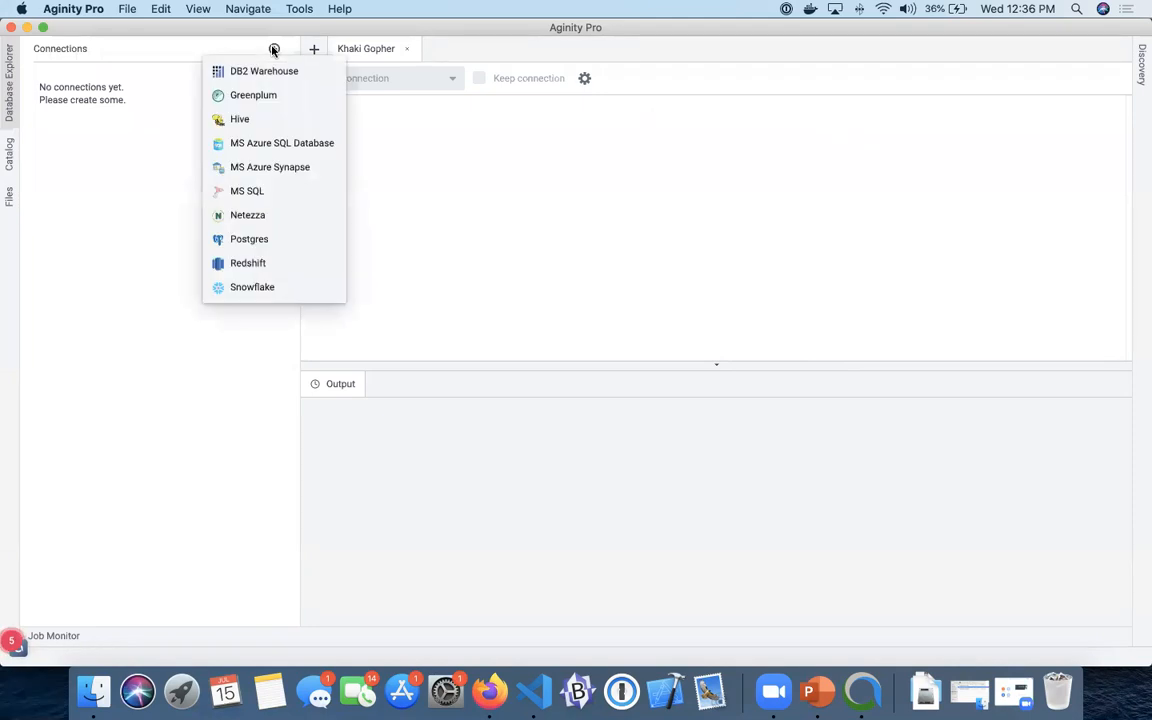
{"action": "left_click", "coordinate": [255, 265]}
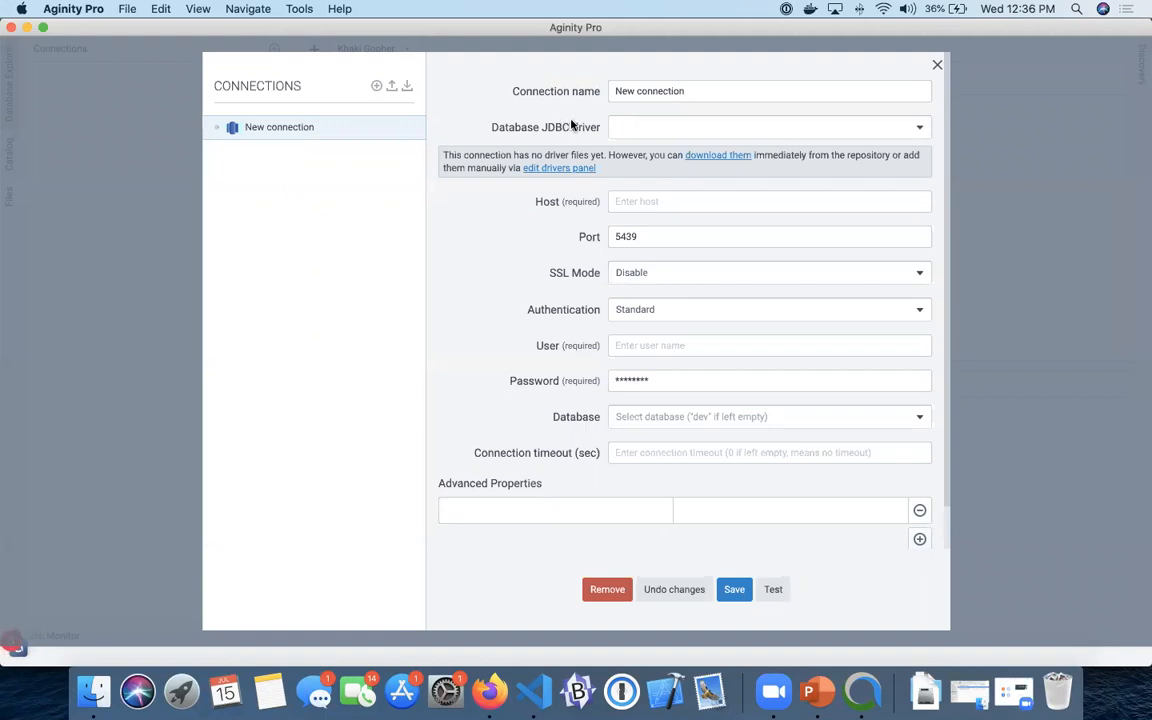
{"action": "left_click", "coordinate": [730, 130]}
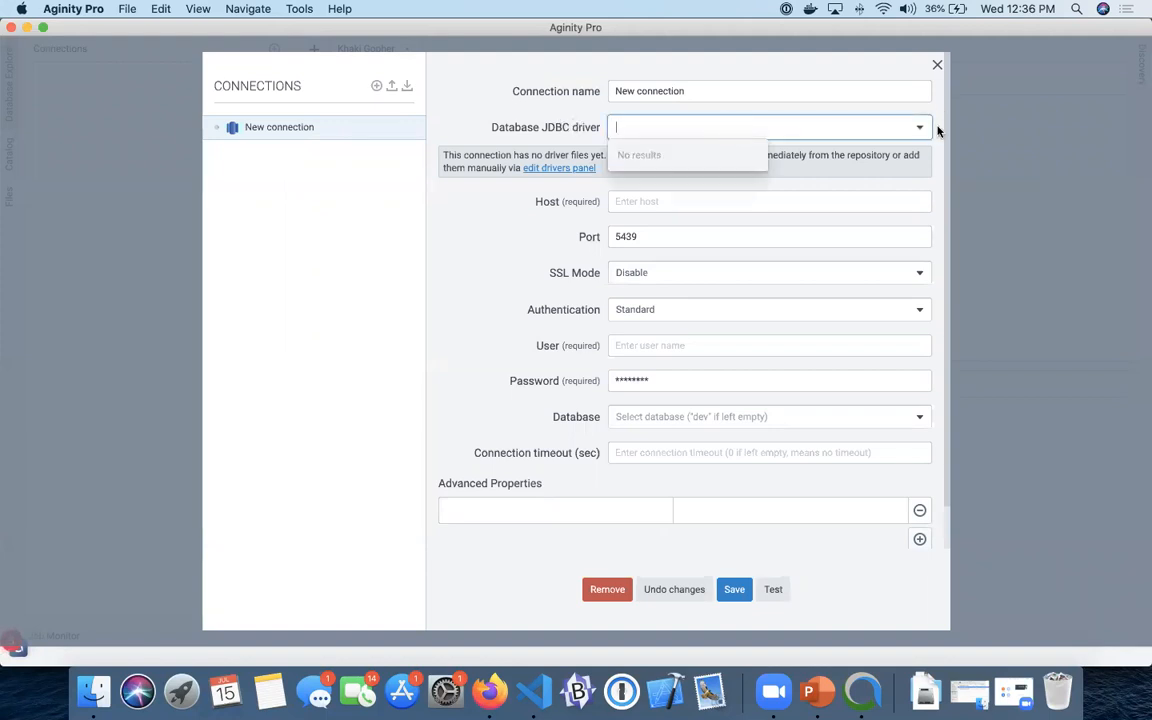
{"action": "left_click", "coordinate": [493, 131]}
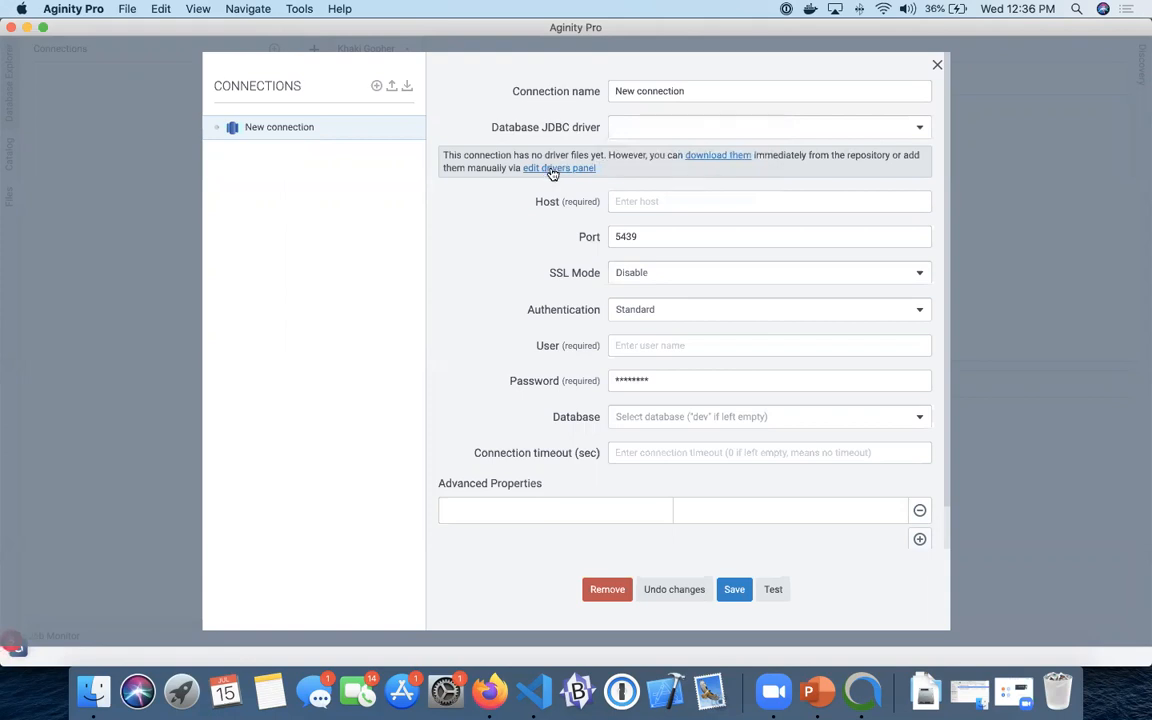
Open the Redshift JDBC driver settings, view the downloadable versions, and switch the driver files to Custom JDBC driver.
{"action": "left_click", "coordinate": [553, 172]}
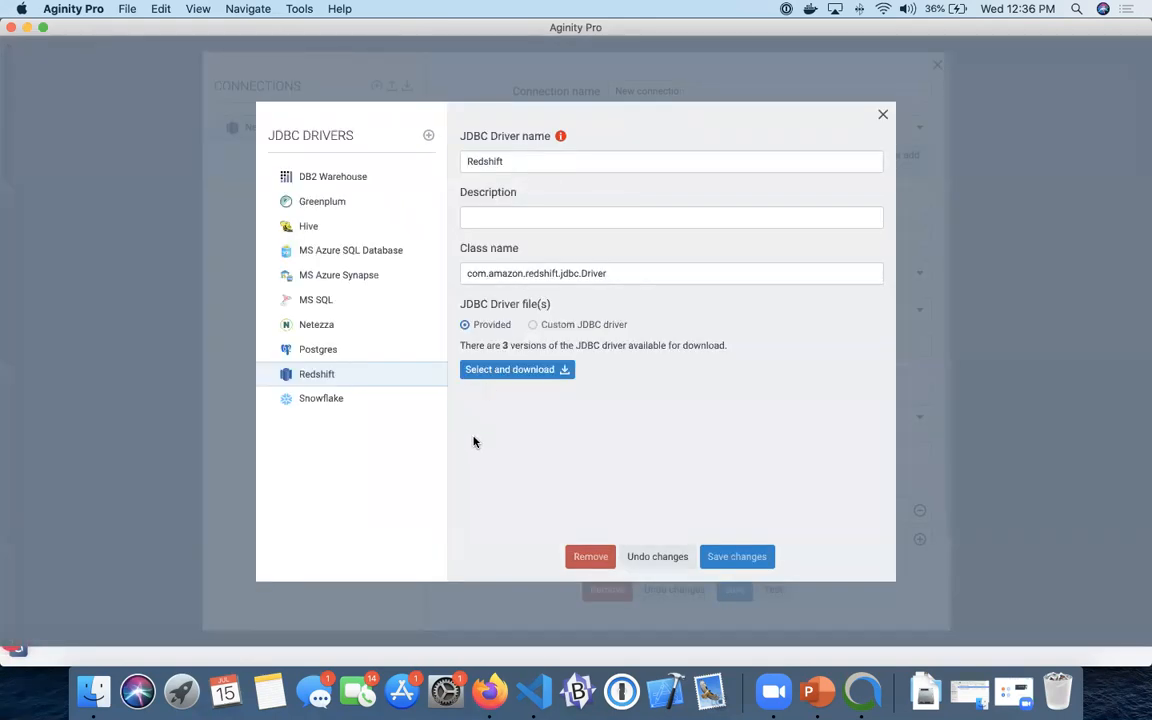
{"action": "left_click", "coordinate": [514, 377]}
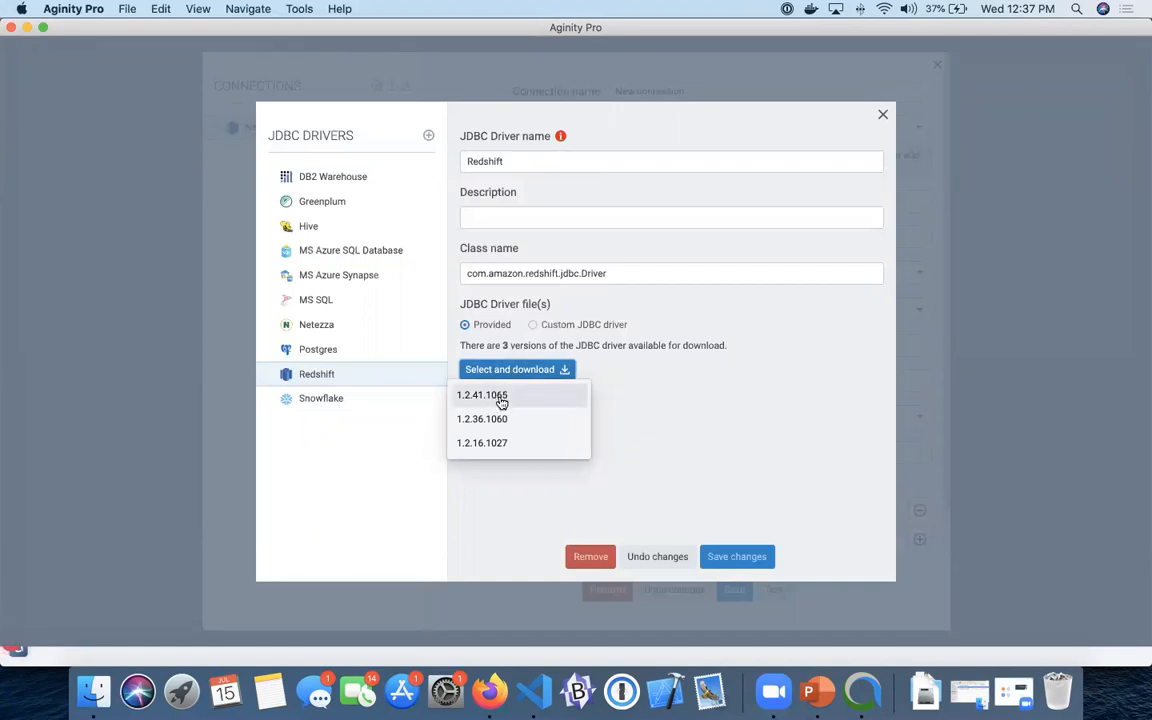
{"action": "left_click", "coordinate": [535, 325]}
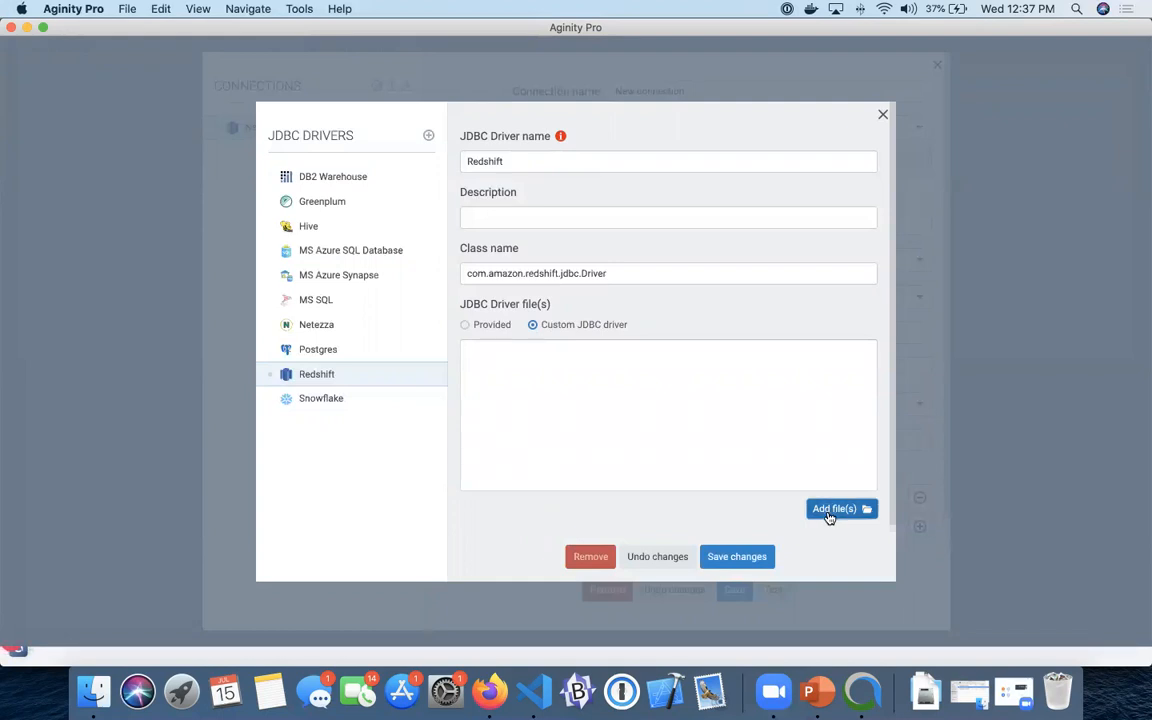
Add RedshiftJDBC42-no-awssdk-1.2.45.1069.jar from the RedshiftJDBC42-1.2.45.1069 folder in Downloads as the Redshift driver file and save the driver.
{"action": "left_click", "coordinate": [828, 513]}
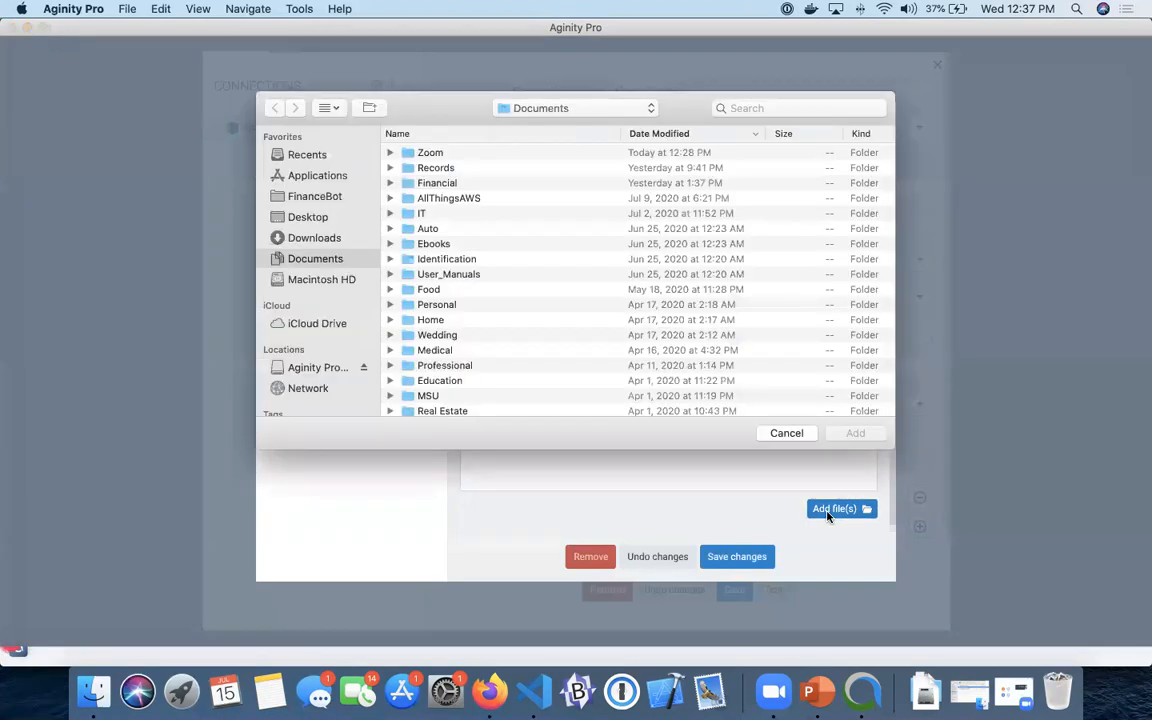
{"action": "left_click", "coordinate": [292, 237]}
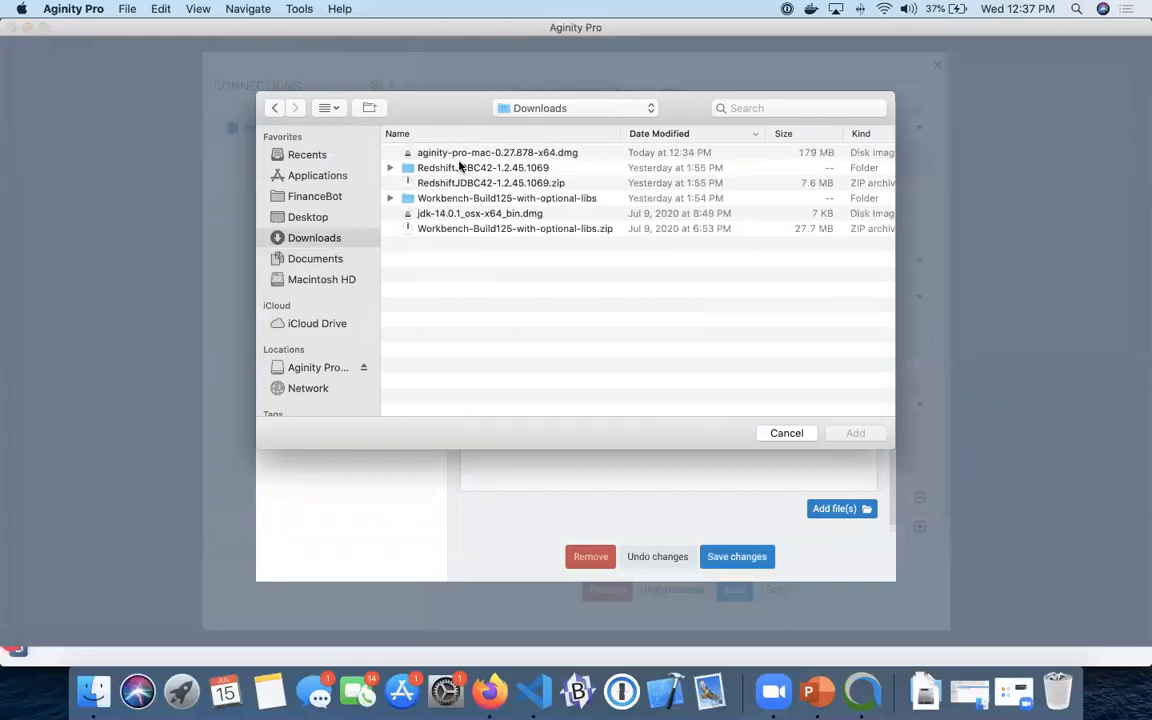
{"action": "left_click", "coordinate": [390, 168]}
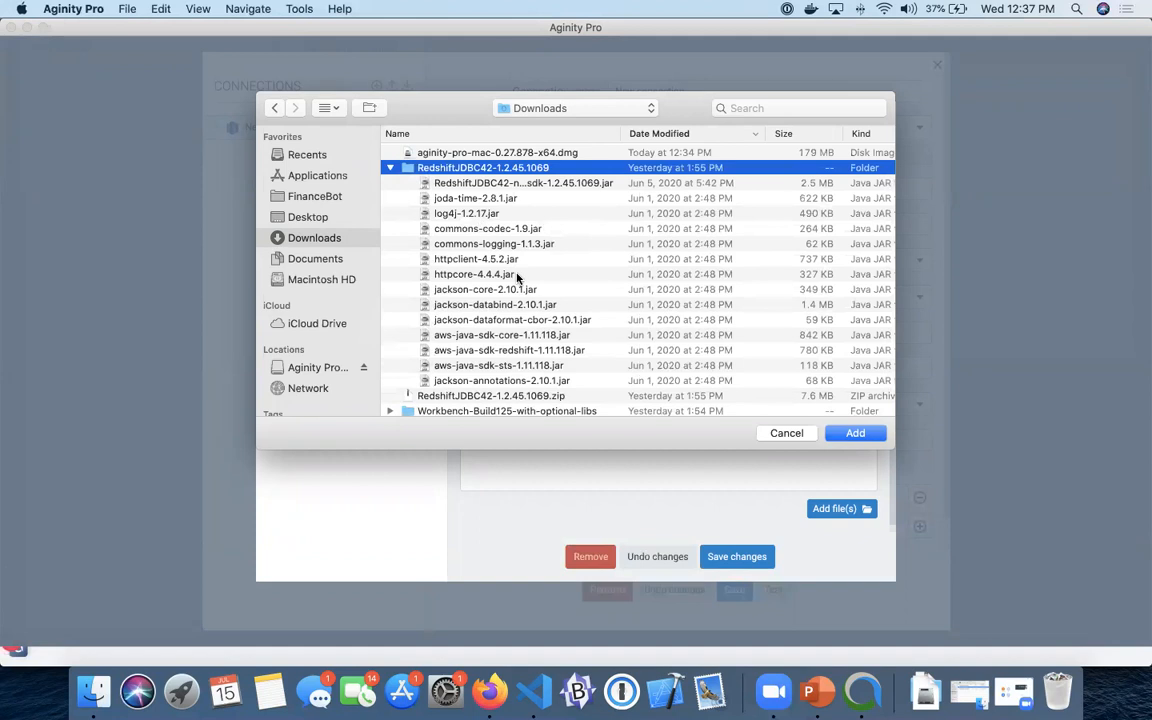
{"action": "scroll", "coordinate": [520, 275], "scroll_direction": "down", "scroll_amount": 2}
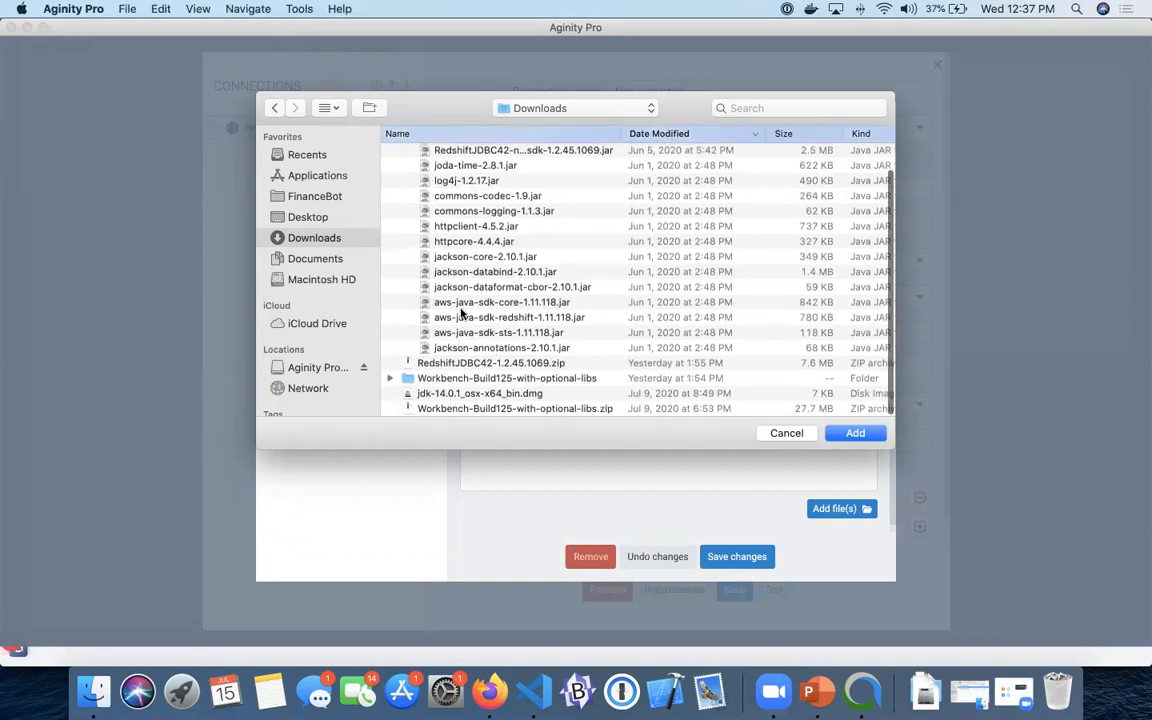
{"action": "scroll", "coordinate": [461, 313], "scroll_direction": "up", "scroll_amount": 2}
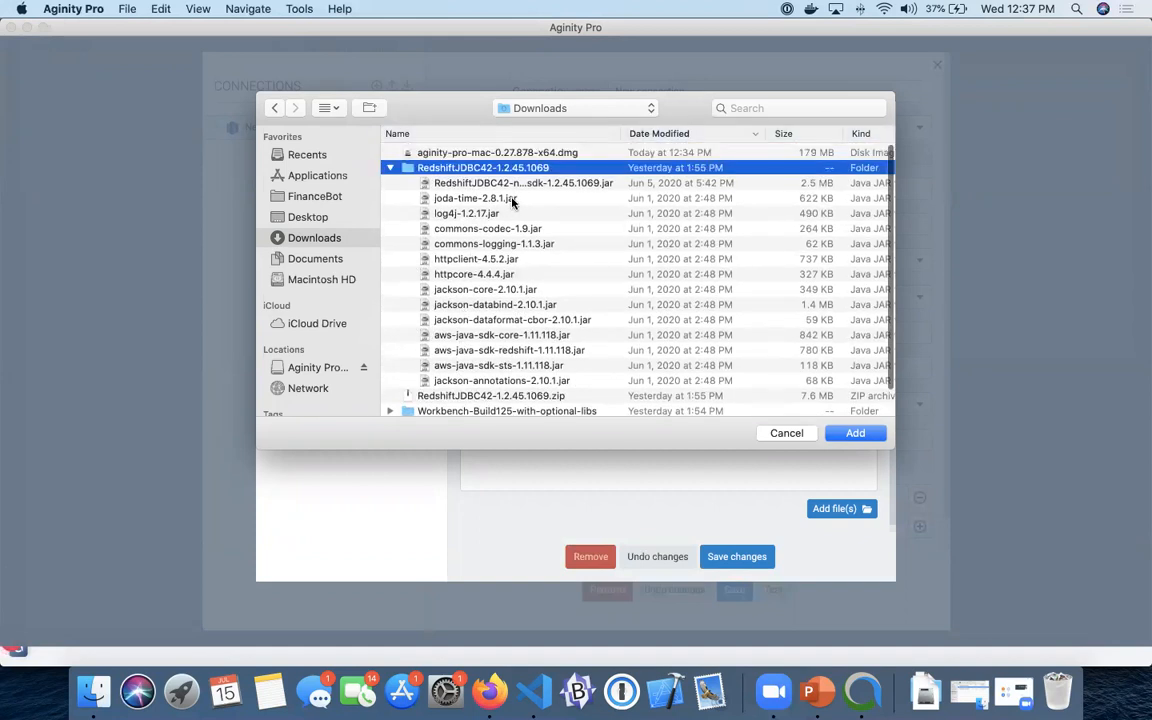
{"action": "scroll", "coordinate": [478, 355], "scroll_direction": "down", "scroll_amount": 2}
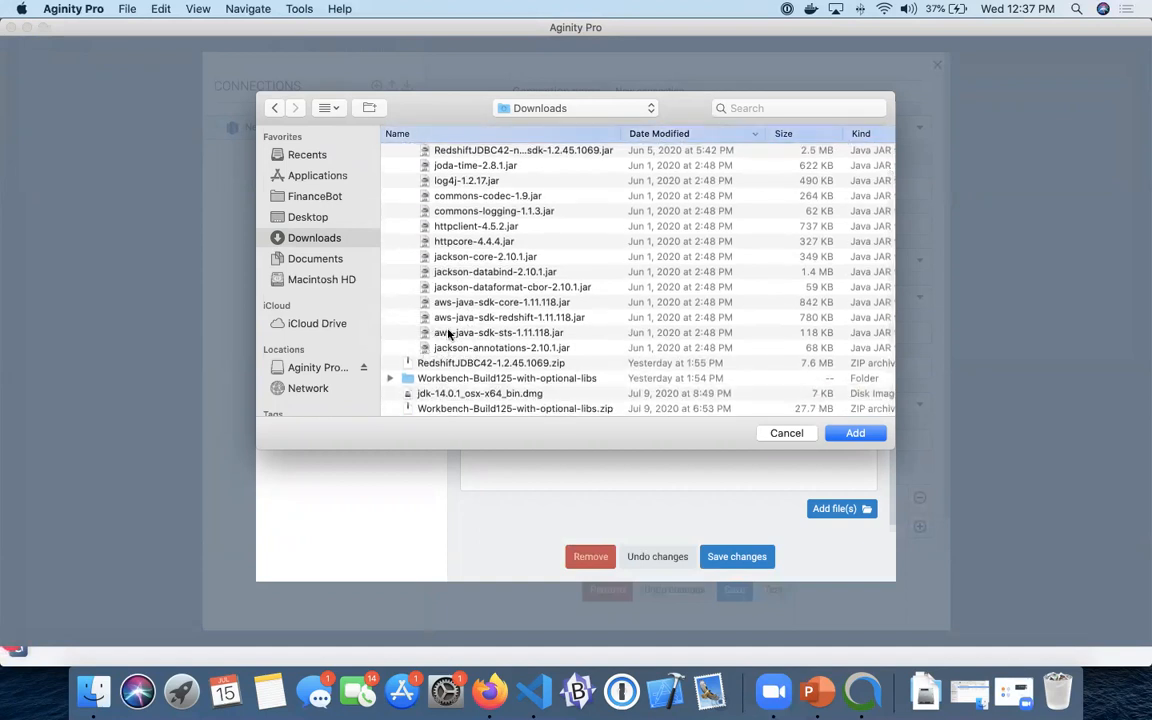
{"action": "scroll", "coordinate": [450, 330], "scroll_direction": "up", "scroll_amount": 2}
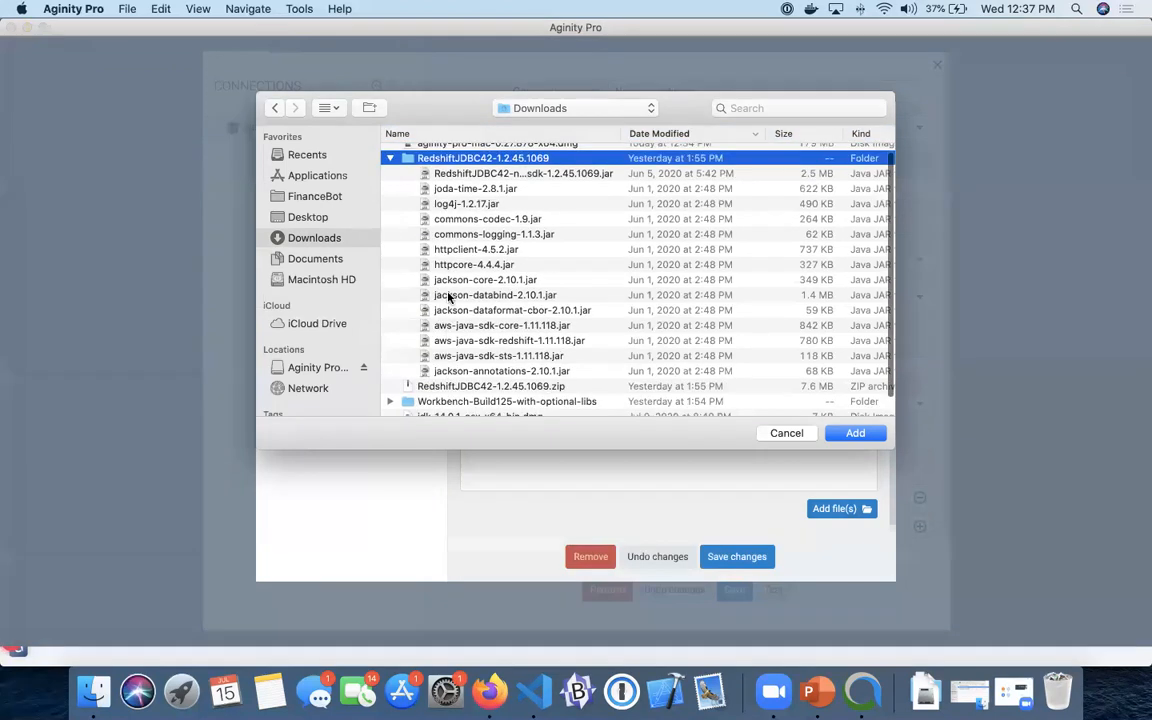
{"action": "left_click", "coordinate": [558, 174]}
{"action": "left_click", "coordinate": [856, 434]}
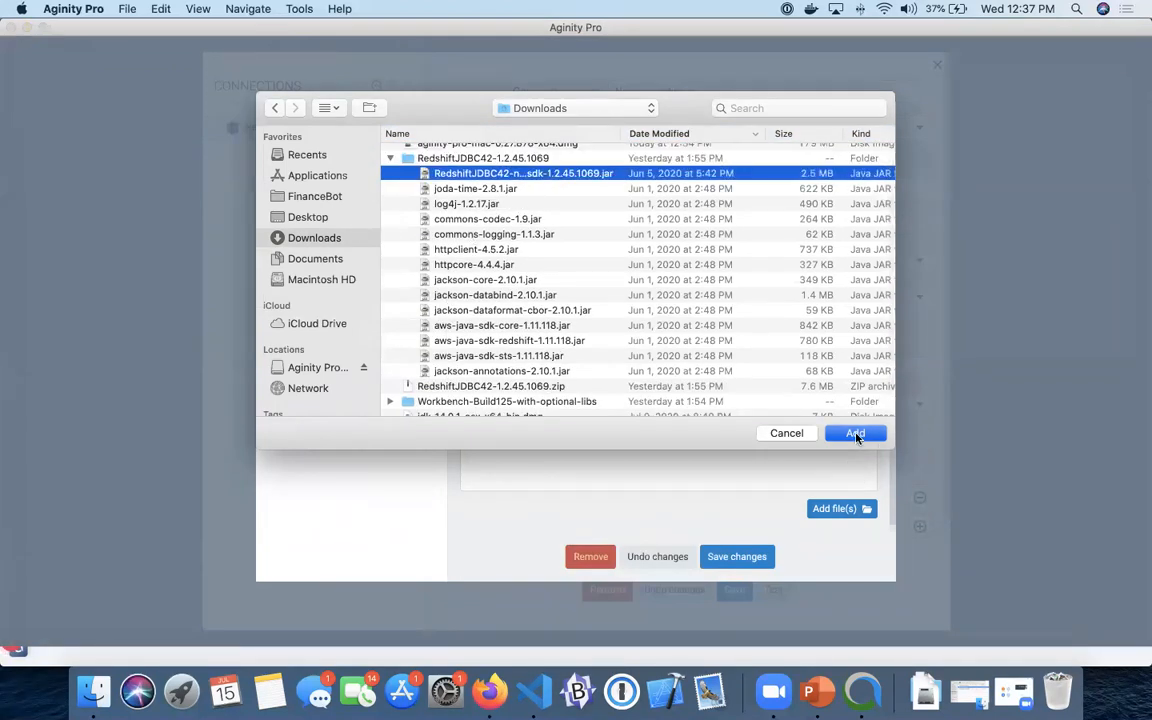
{"action": "left_click", "coordinate": [716, 558]}
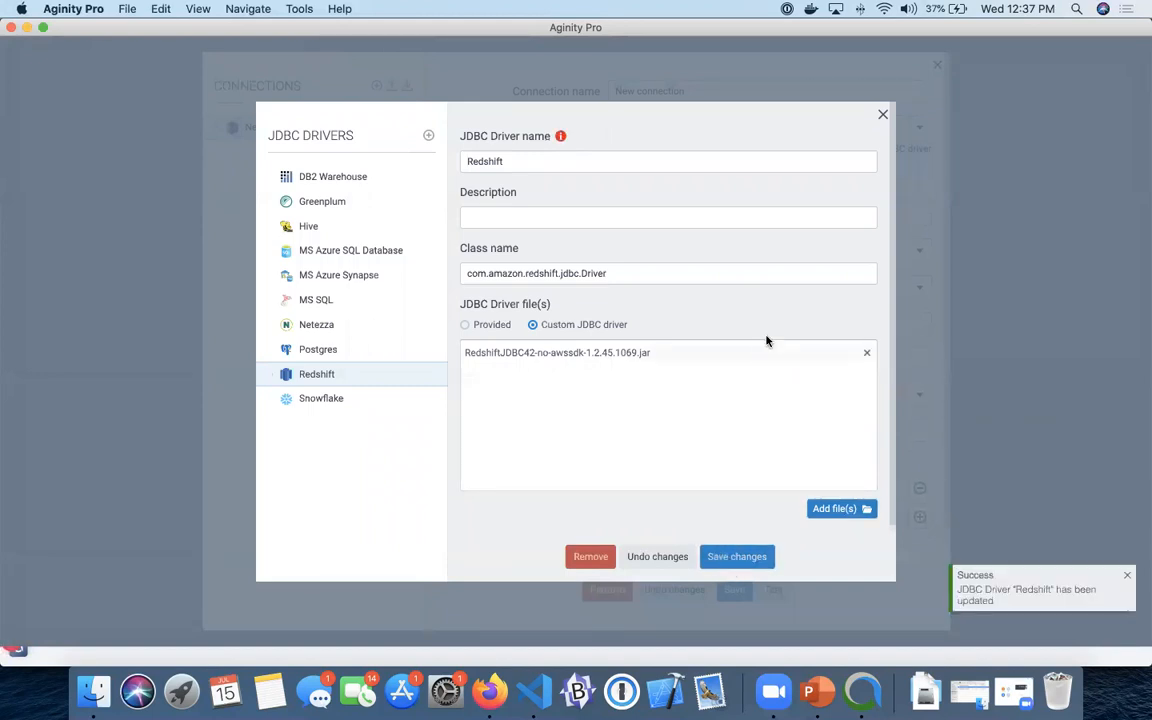
Close the driver settings and set the new connection's database JDBC driver to Redshift.
{"action": "left_click", "coordinate": [882, 114]}
{"action": "left_click", "coordinate": [704, 125]}
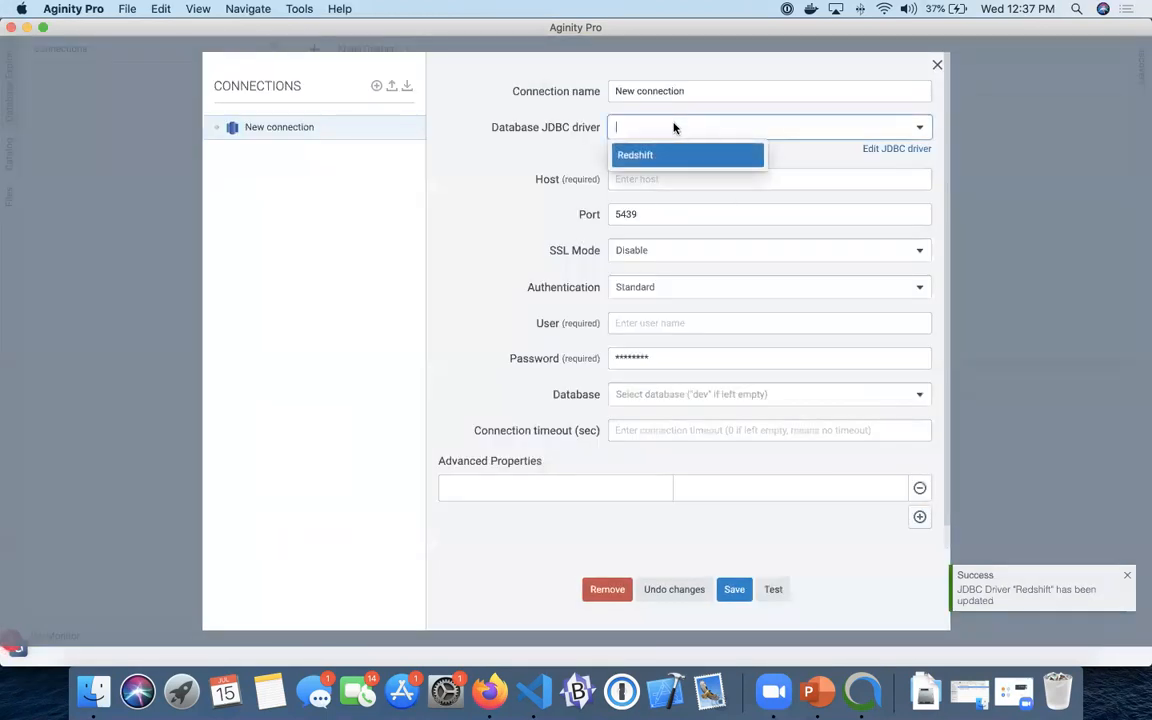
{"action": "left_click", "coordinate": [527, 131]}
{"action": "left_click", "coordinate": [662, 181]}
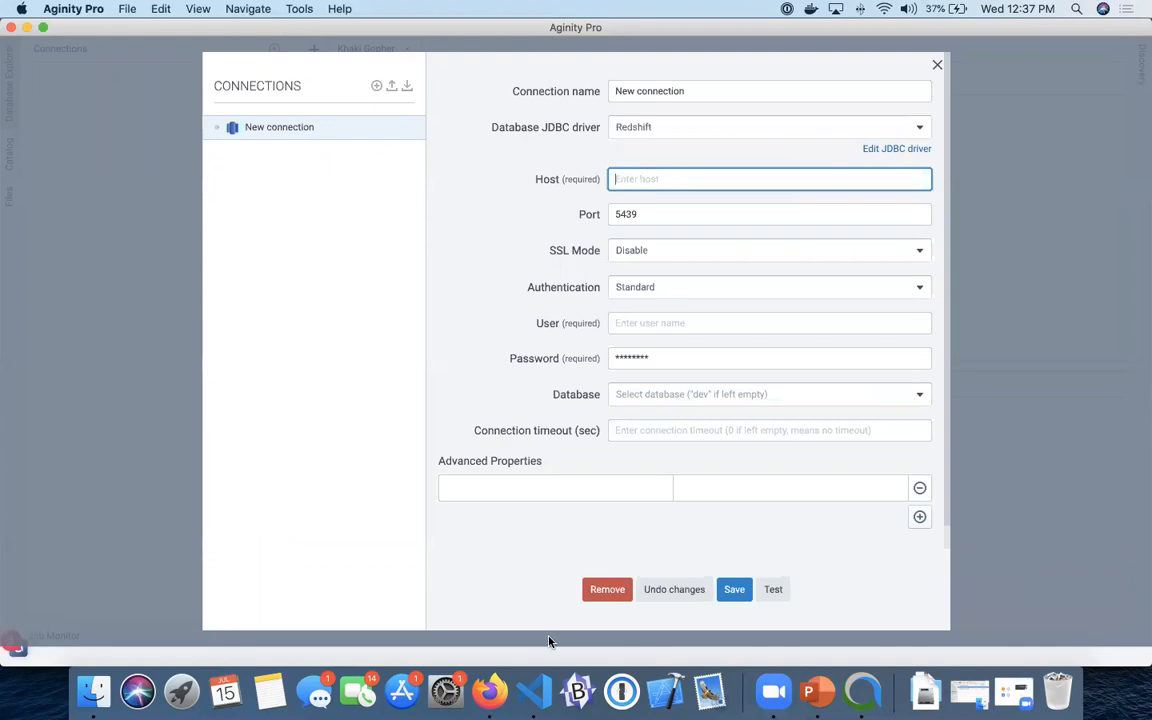
Switch to Firefox and open the properties of examplecluster in the Amazon Redshift console.
{"action": "left_click", "coordinate": [489, 690]}
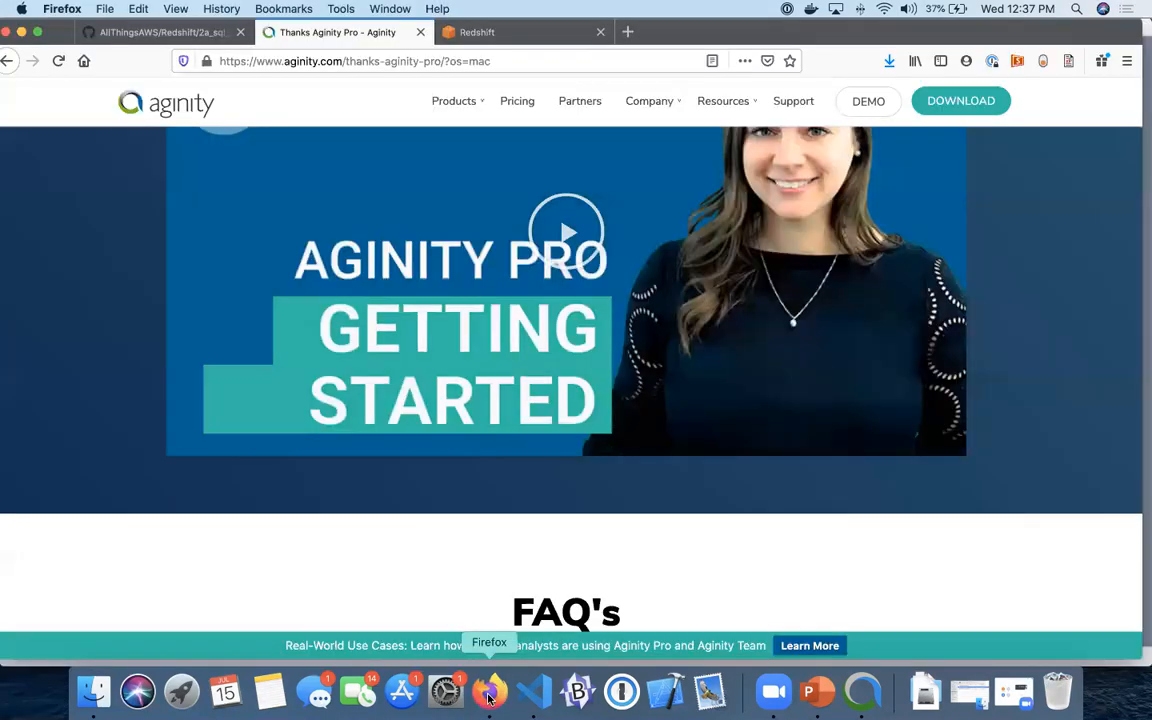
{"action": "left_click", "coordinate": [455, 33]}
{"action": "left_click", "coordinate": [140, 258]}
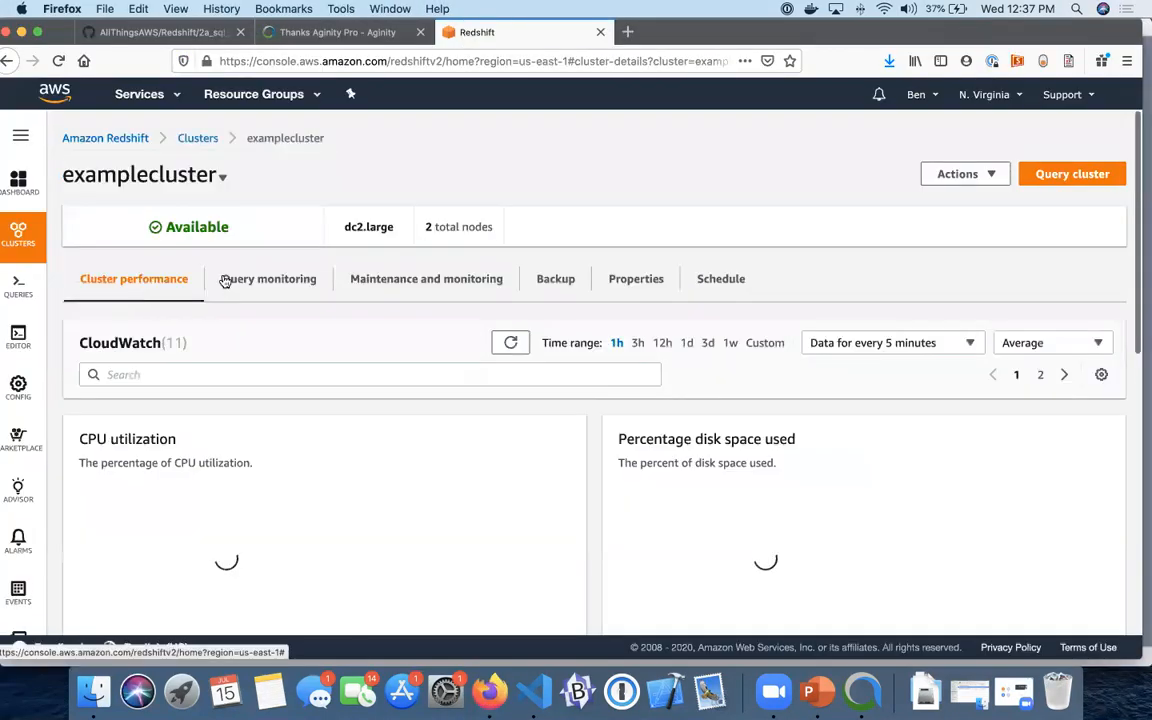
{"action": "left_click", "coordinate": [636, 279]}
{"action": "scroll", "coordinate": [1010, 416], "scroll_direction": "down", "scroll_amount": 3}
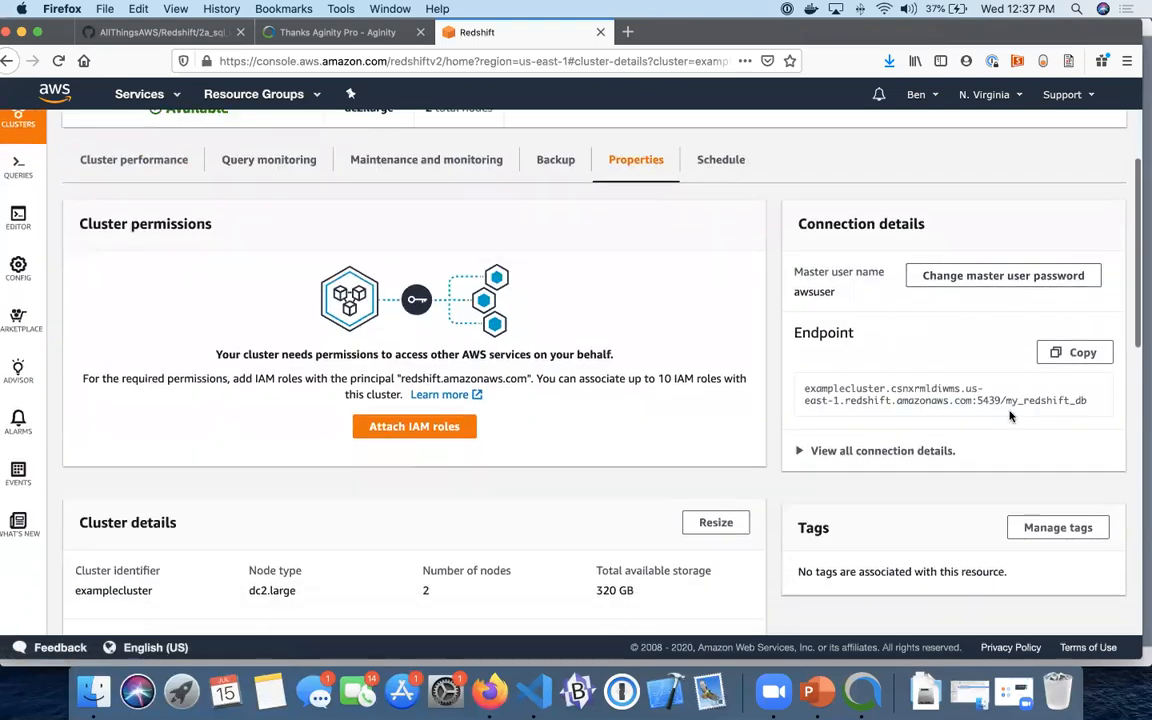
Expand all connection details of the cluster and copy its endpoint.
{"action": "left_click", "coordinate": [793, 455]}
{"action": "scroll", "coordinate": [791, 457], "scroll_direction": "down", "scroll_amount": 4}
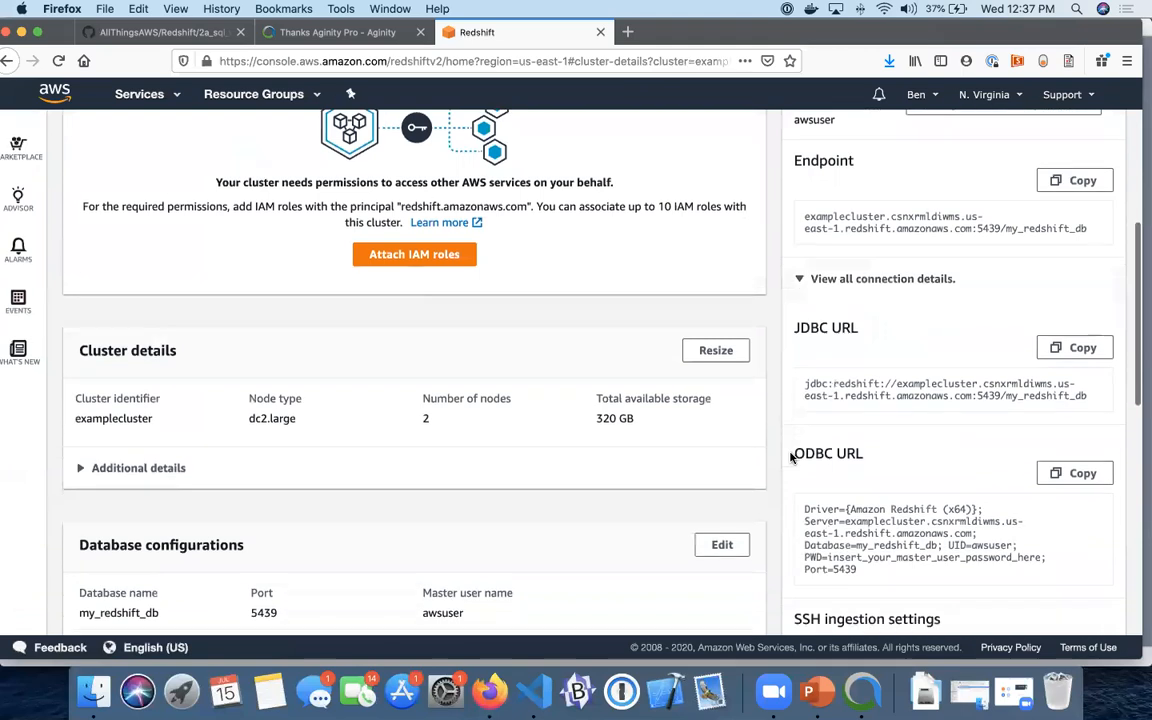
{"action": "scroll", "coordinate": [890, 388], "scroll_direction": "up", "scroll_amount": 2}
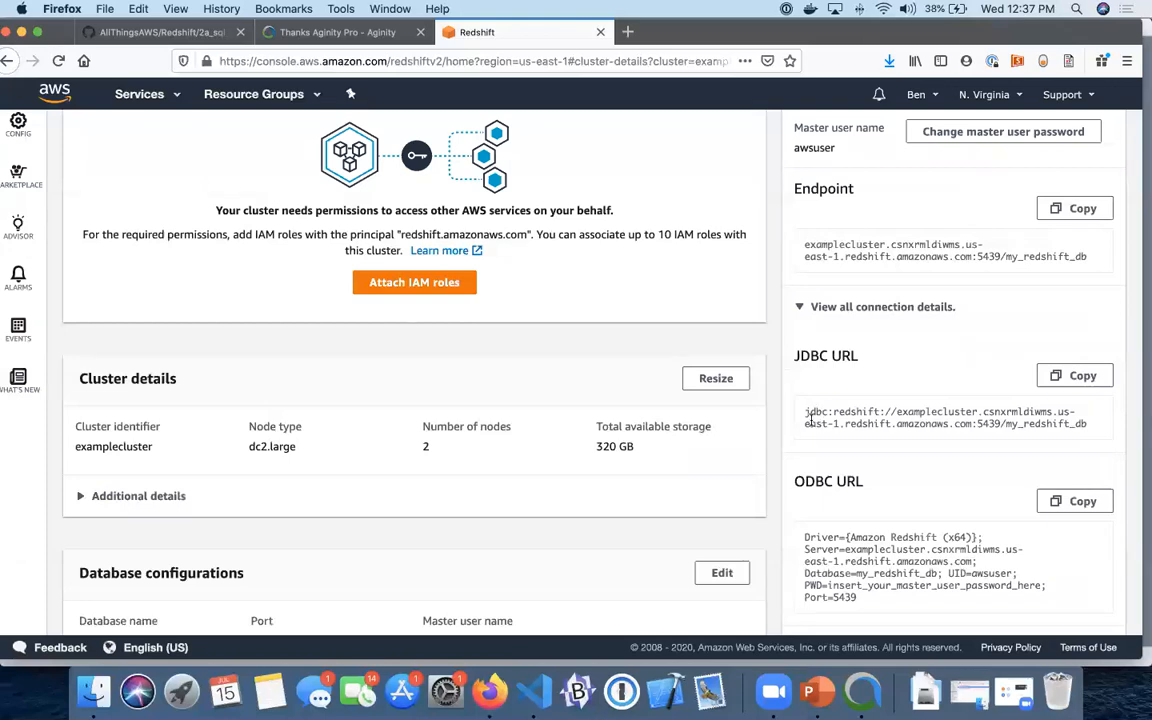
{"action": "left_click", "coordinate": [1070, 210]}
Switch to Aginity Pro and set the host to examplecluster.csnxrmldiwms.us-east-1.redshift.amazonaws.com and the database to my_redshift_db.
{"action": "key", "text": "super+Tab"}
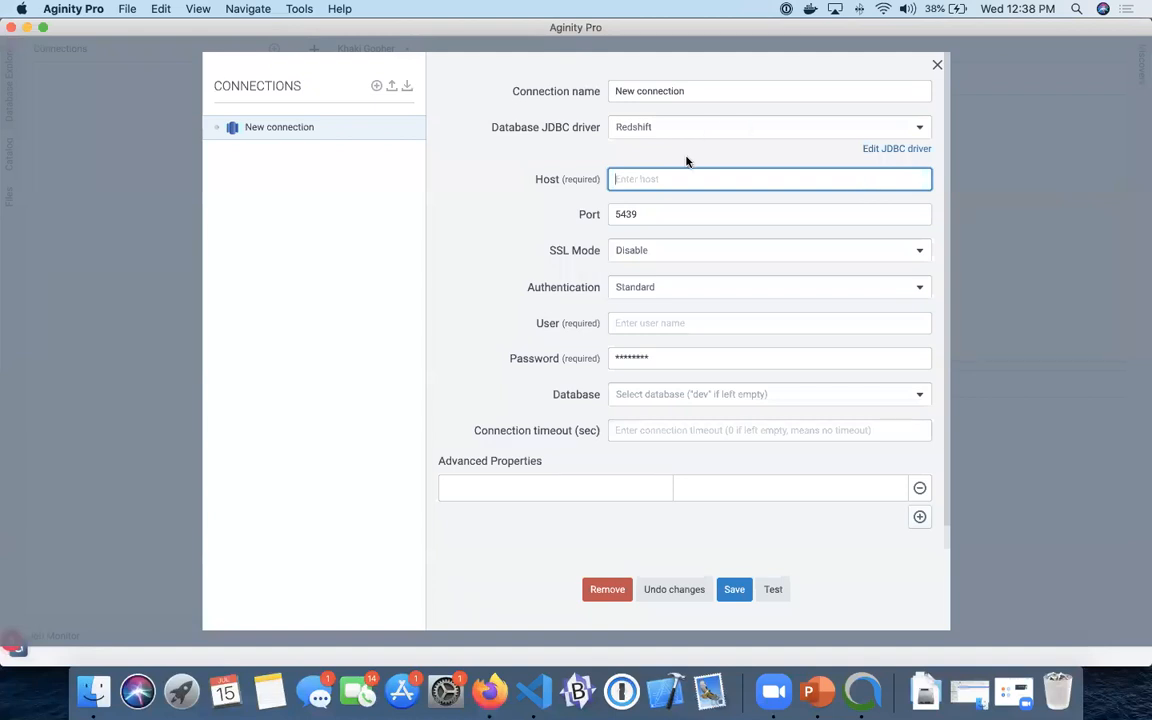
{"action": "key", "text": "super+v"}
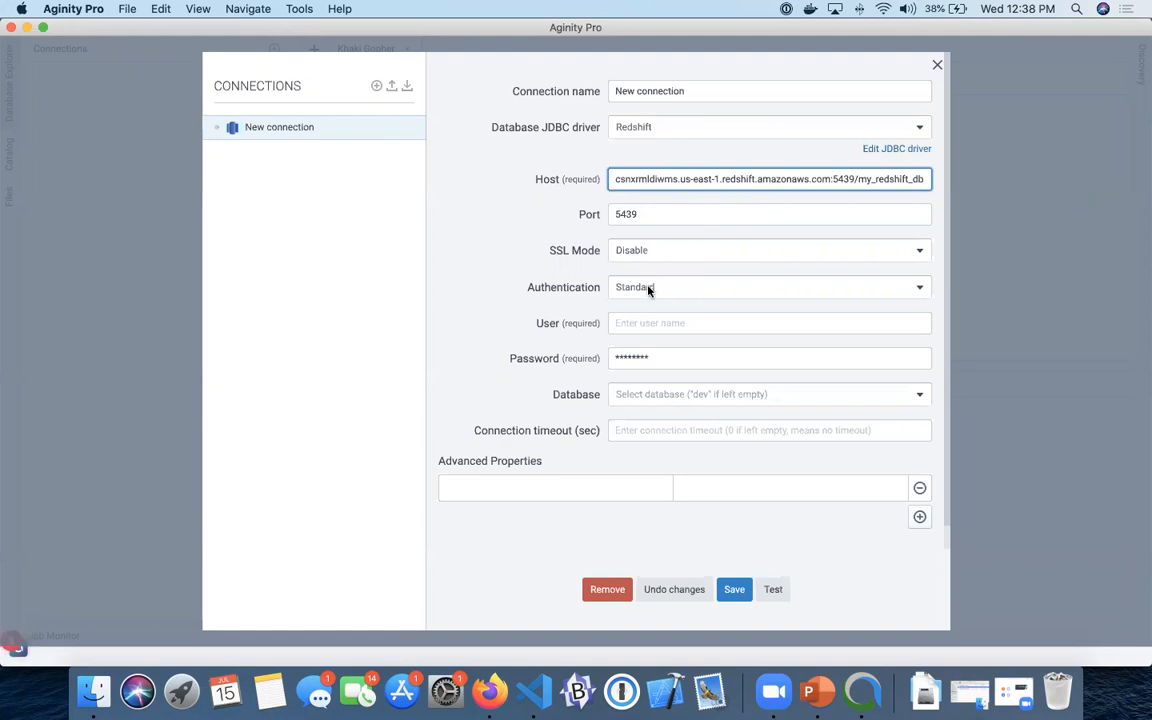
{"action": "left_click", "coordinate": [650, 394]}
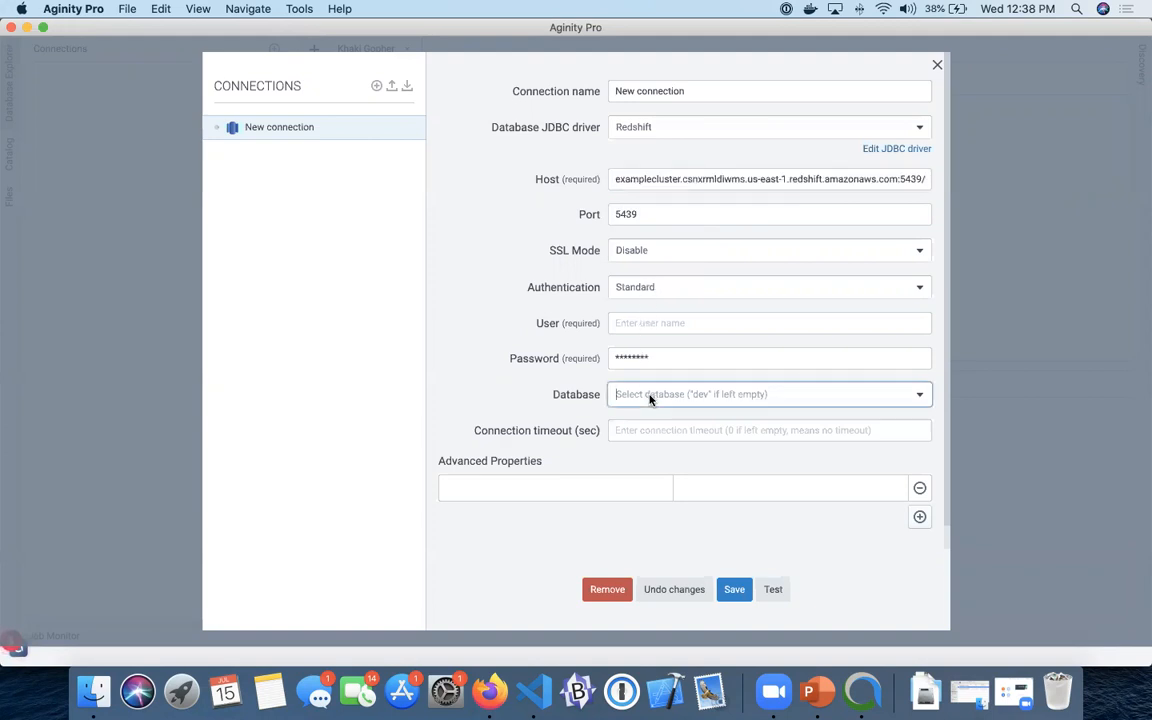
{"action": "left_click", "coordinate": [923, 177]}
{"action": "type", "text": "/my_redshift_db"}
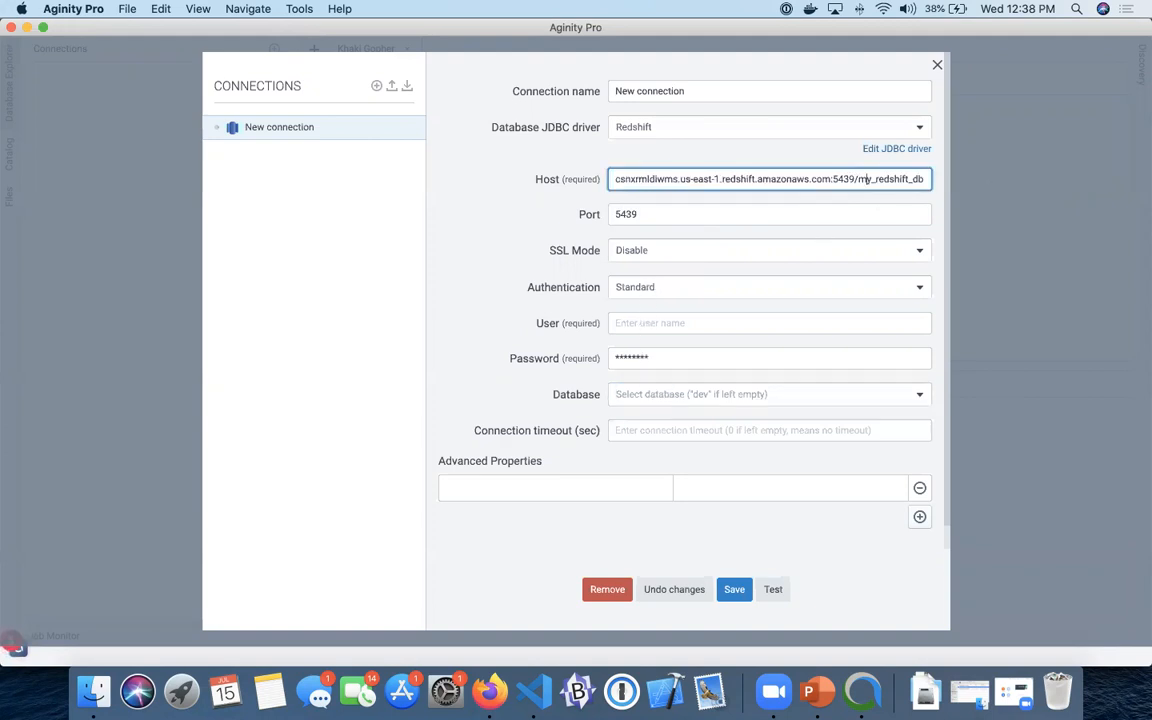
{"action": "double_click", "coordinate": [881, 177]}
{"action": "key", "text": "BackSpace"}
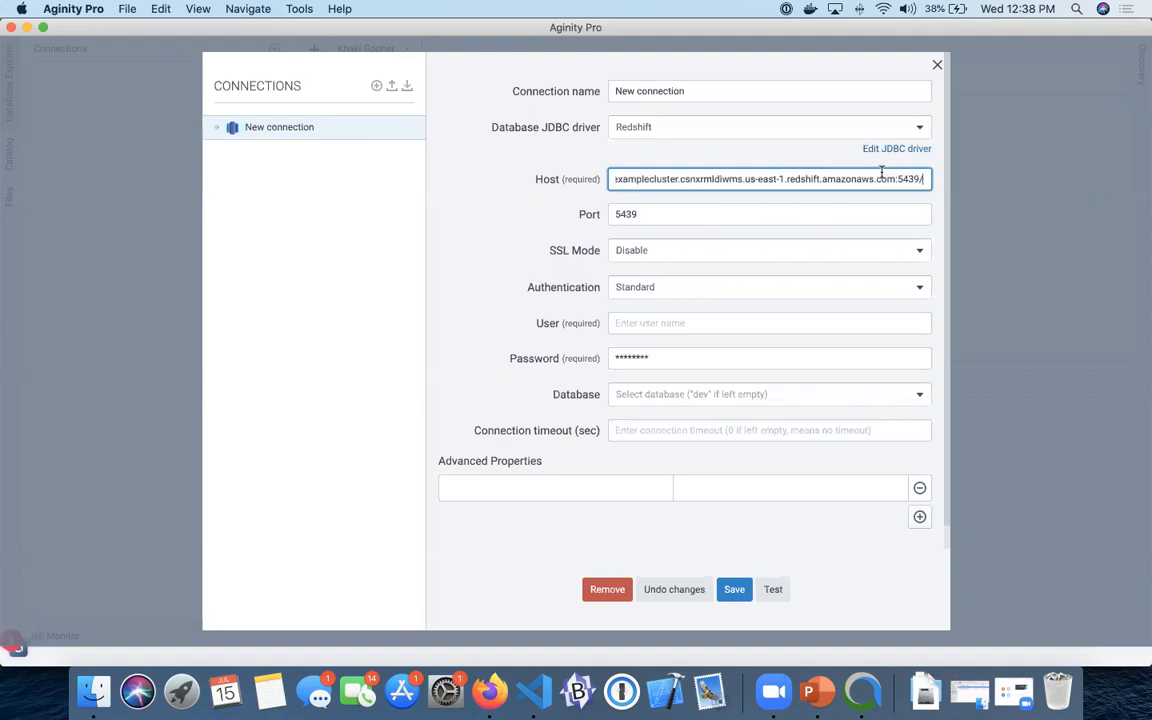
{"action": "left_click", "coordinate": [648, 403]}
{"action": "key", "text": "super+v"}
{"action": "left_click", "coordinate": [925, 181]}
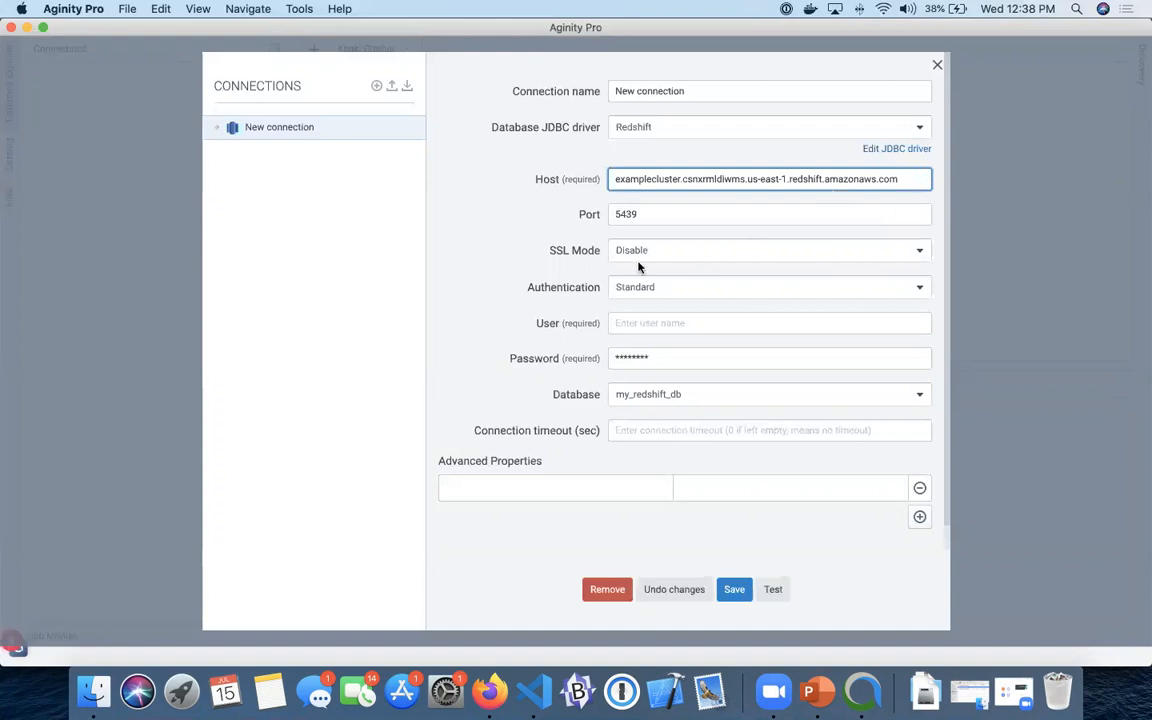
Set the connection's user to awsuser, checking the cluster's master user name in the Redshift console in Firefox.
{"action": "left_click", "coordinate": [660, 324]}
{"action": "key", "text": "super+Tab"}
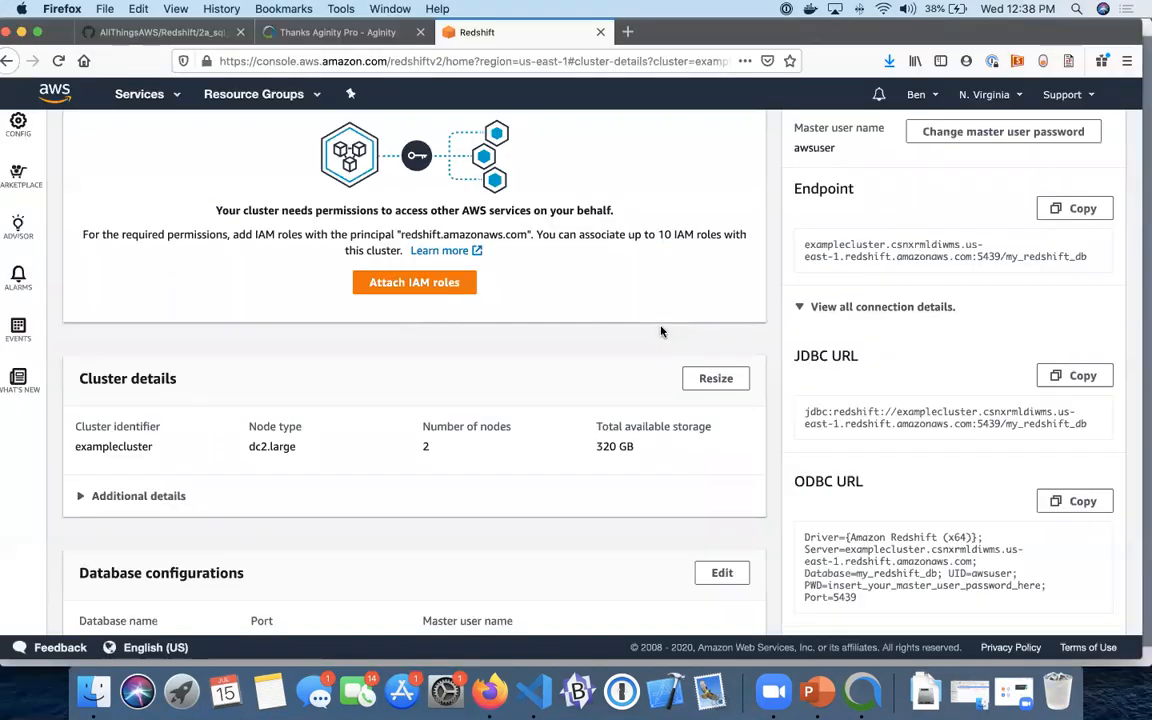
{"action": "key", "text": "super+Tab"}
{"action": "type", "text": "aw"}
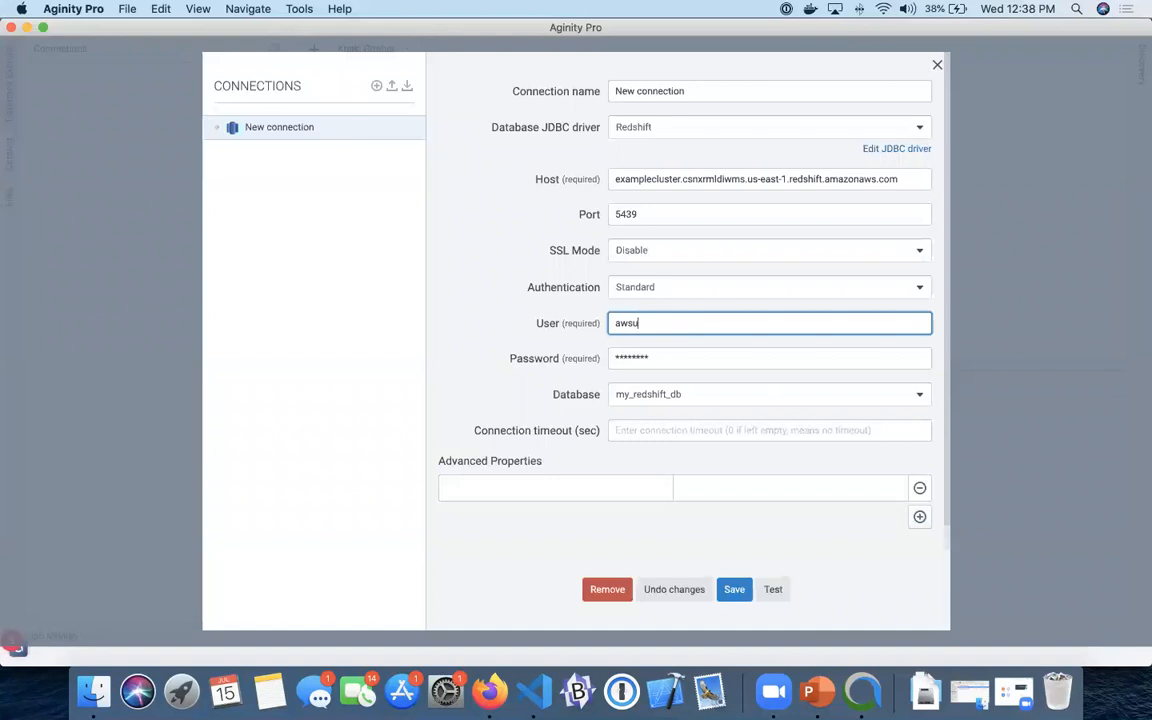
{"action": "key", "text": "super+Tab"}
{"action": "scroll", "coordinate": [500, 425], "scroll_direction": "down", "scroll_amount": 4}
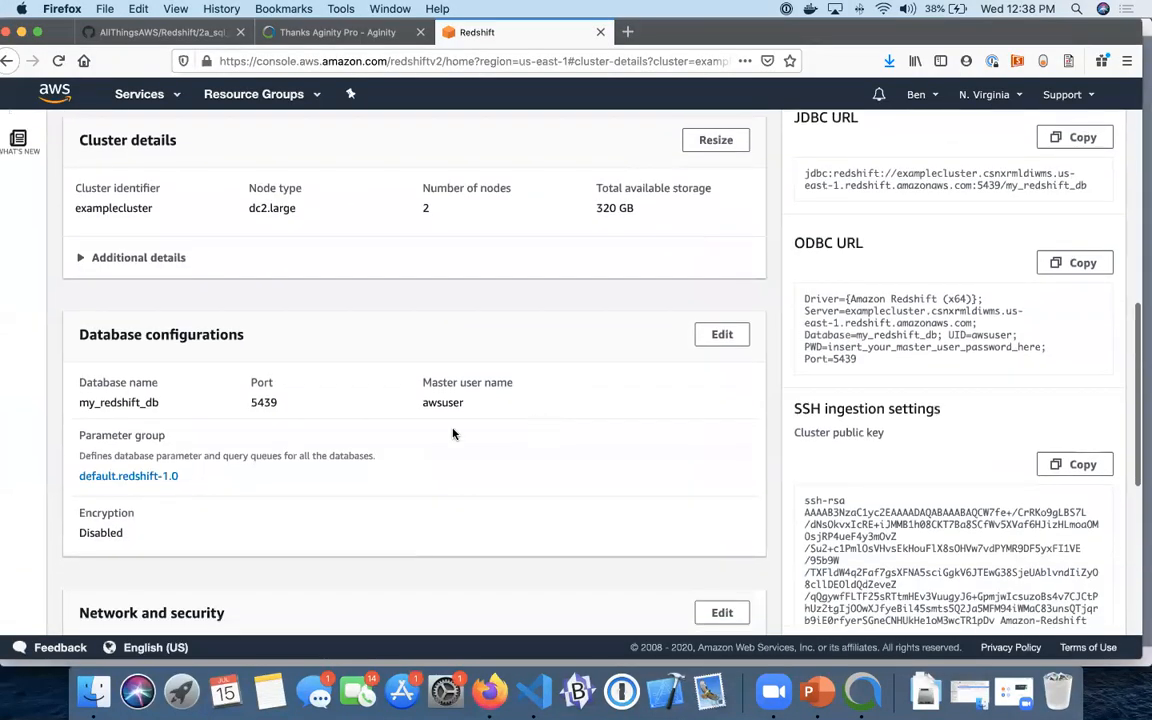
{"action": "key", "text": "super+Tab"}
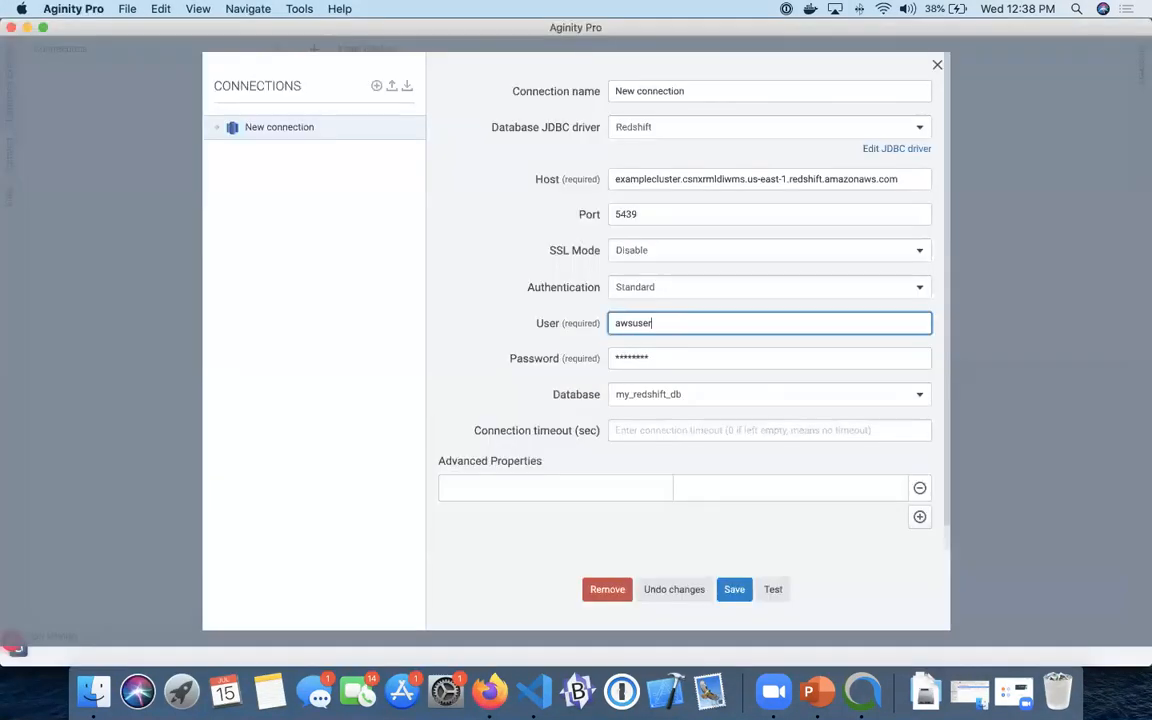
Copy the default master user password from spectrum_setup.yml in Visual Studio Code and enter it as the connection password in Aginity Pro.
{"action": "left_click", "coordinate": [534, 690]}
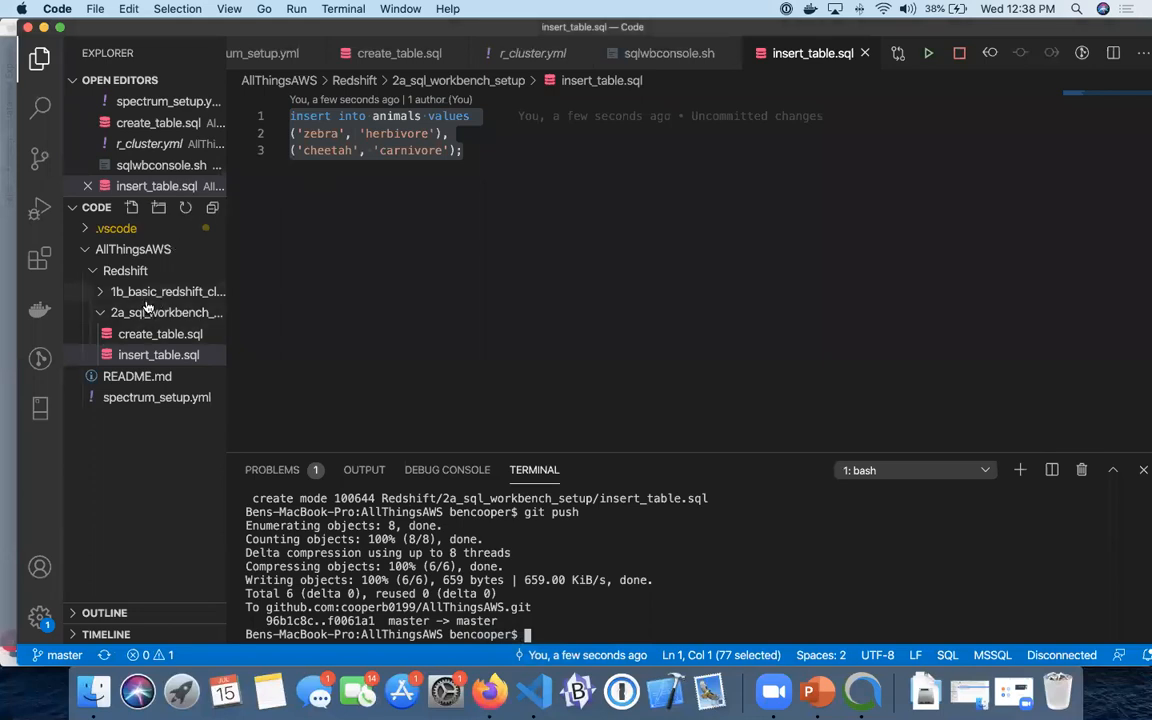
{"action": "left_click", "coordinate": [141, 397]}
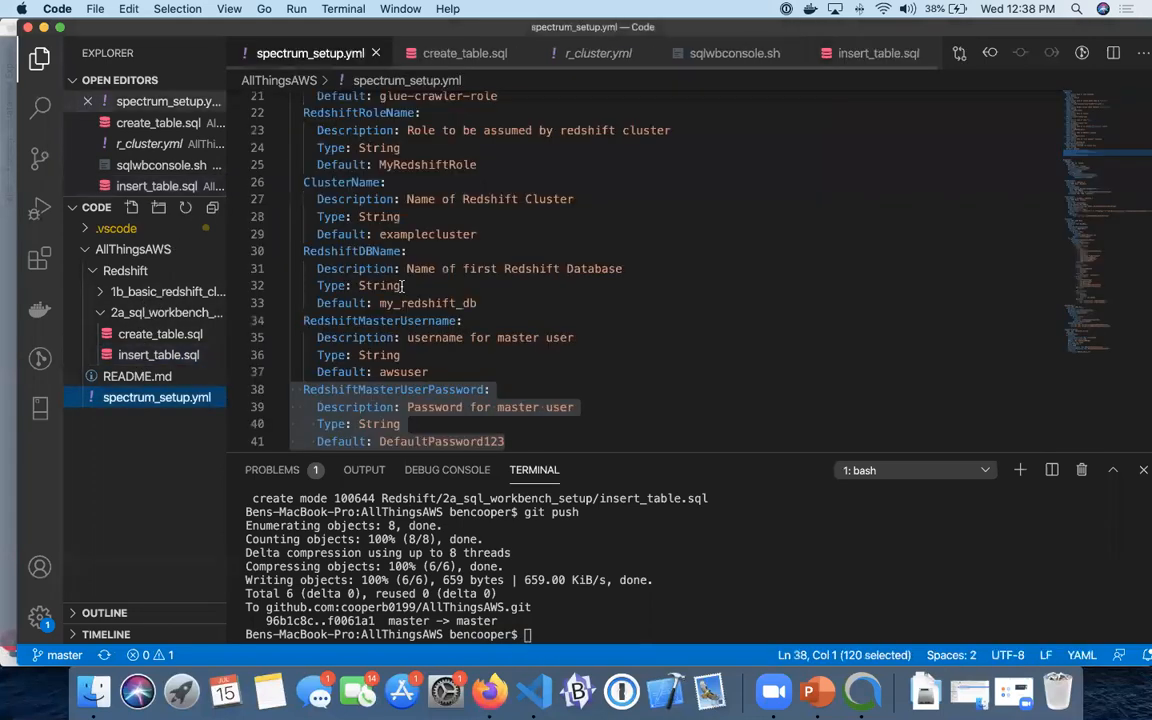
{"action": "scroll", "coordinate": [483, 411], "scroll_direction": "down", "scroll_amount": 3}
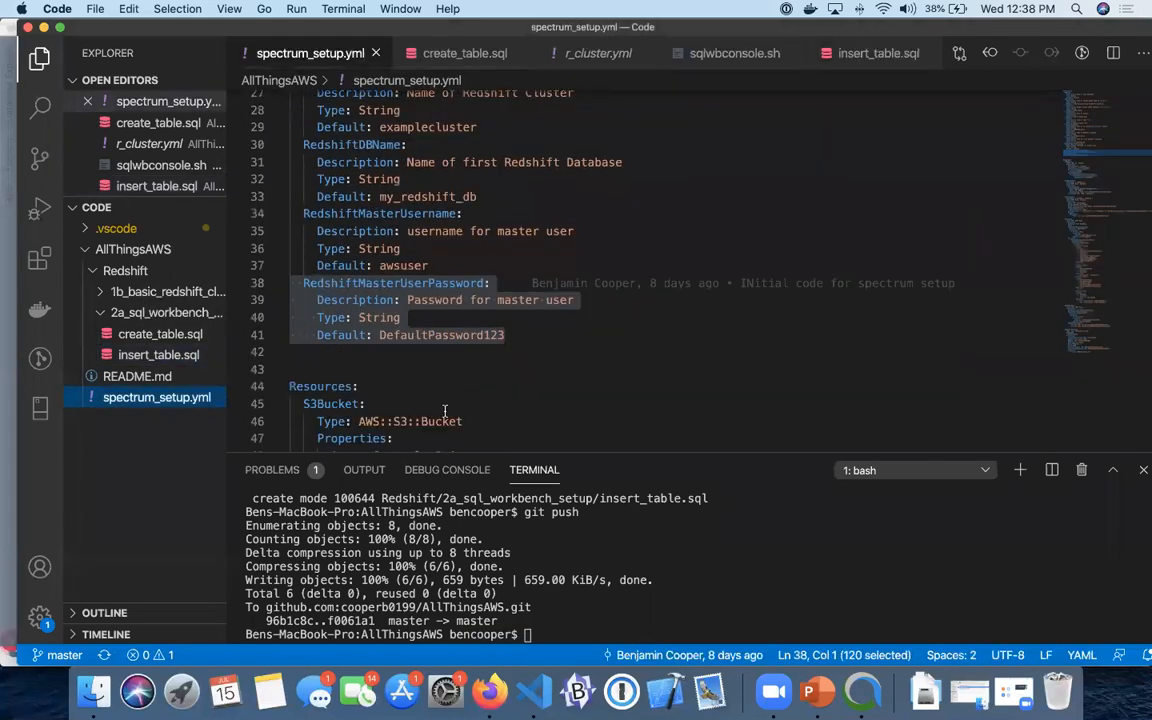
{"action": "left_click", "coordinate": [441, 335]}
{"action": "double_click", "coordinate": [441, 335]}
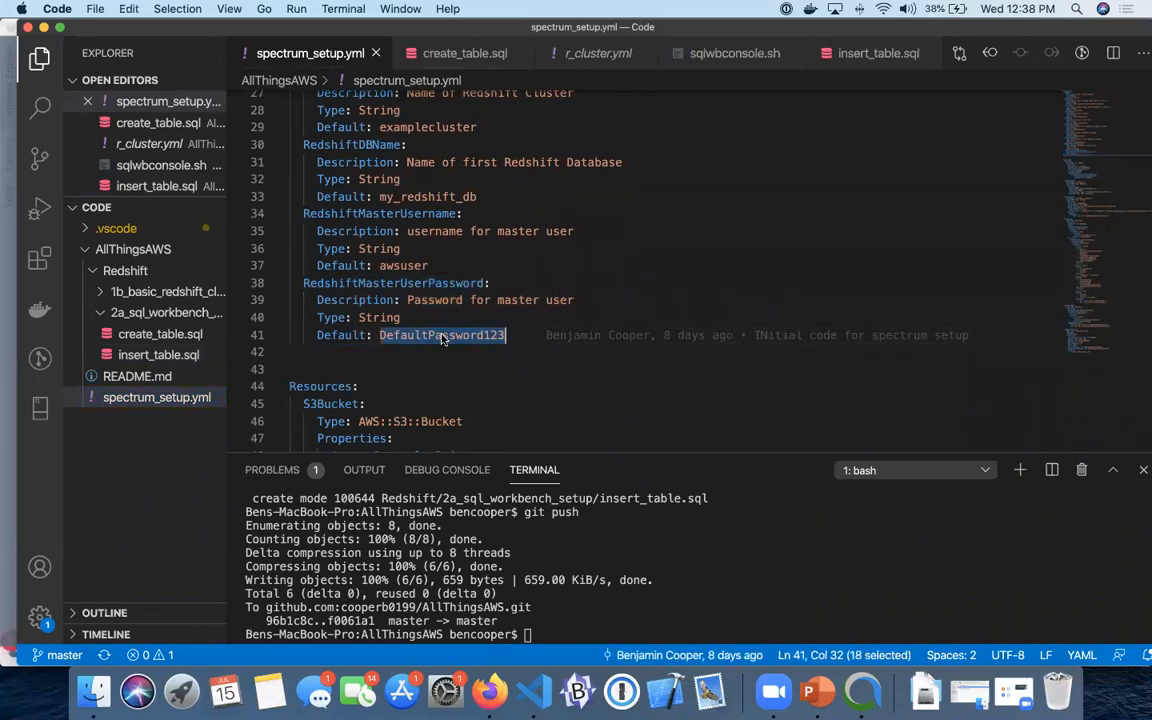
{"action": "key", "text": "super+Tab"}
{"action": "left_click", "coordinate": [654, 362]}
{"action": "key", "text": "super+v"}
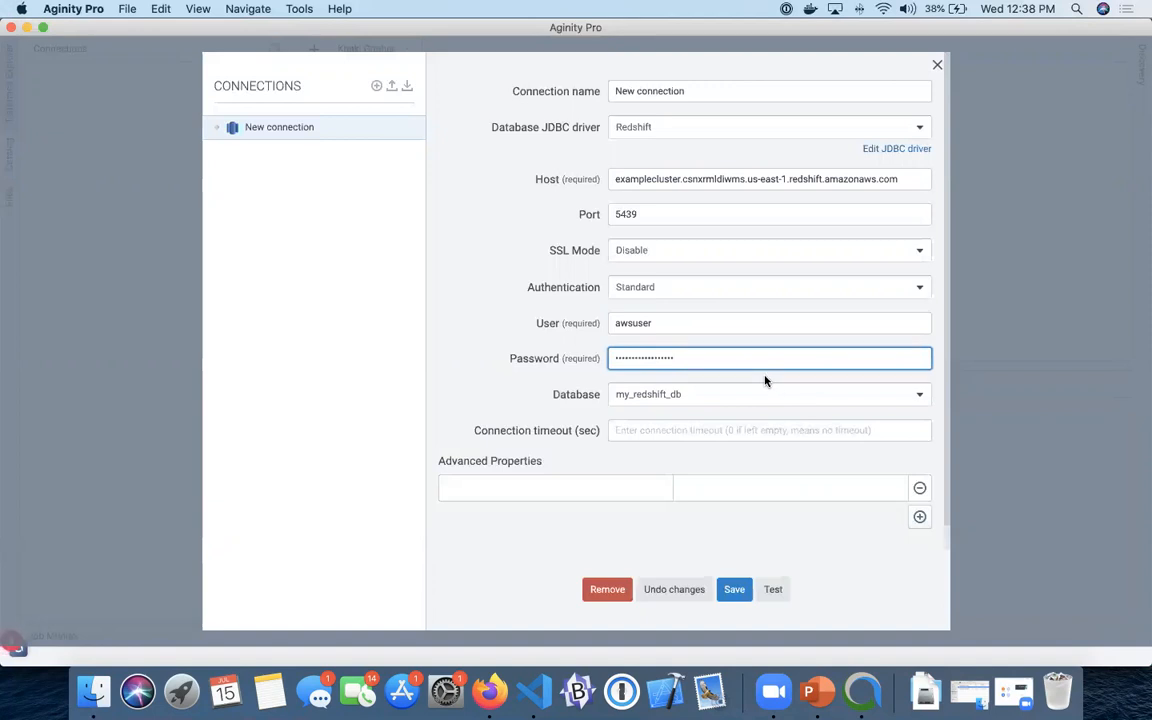
Save and test the new connection, allowing Aginity Pro to access the Downloads folder.
{"action": "left_click", "coordinate": [737, 590]}
{"action": "left_click", "coordinate": [773, 590]}
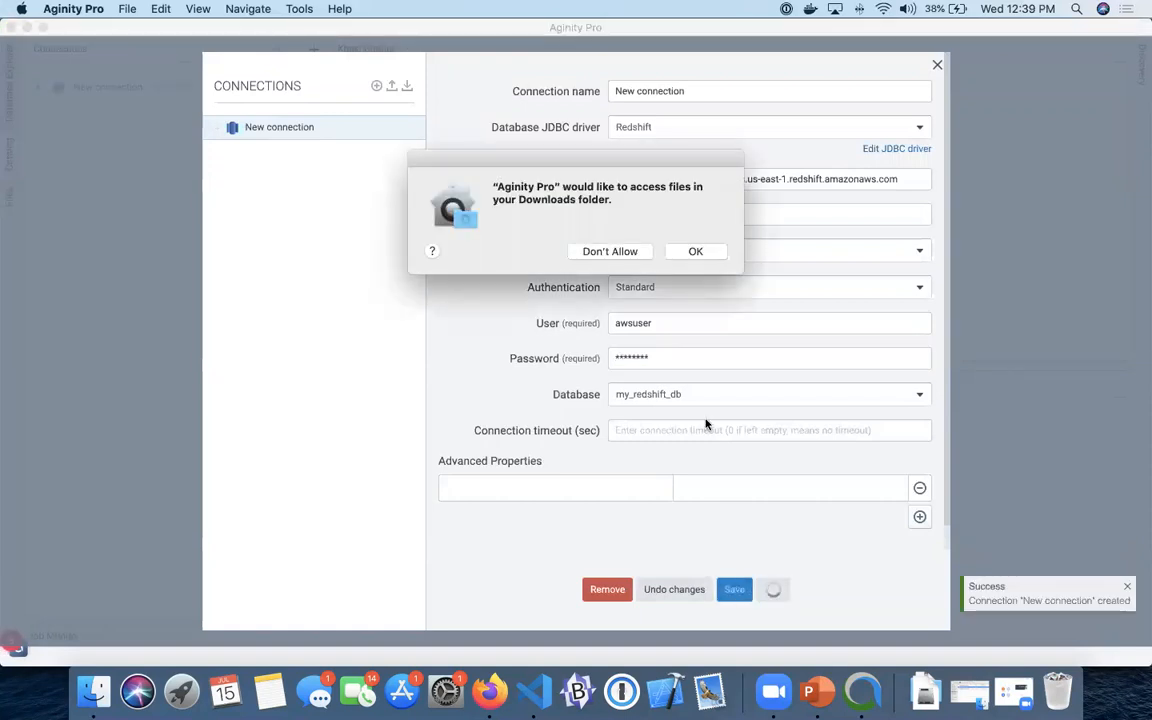
{"action": "left_click", "coordinate": [695, 252]}
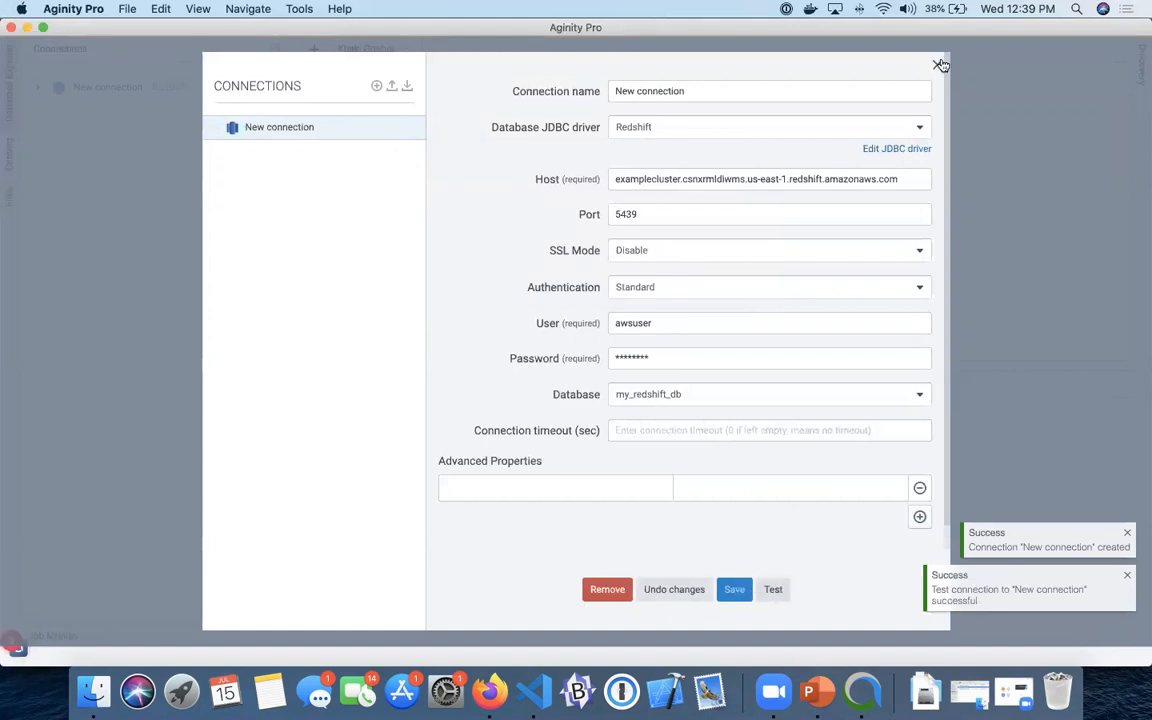
Rename the connection to Redshift Connection, save it and close the connection settings.
{"action": "left_click", "coordinate": [695, 88]}
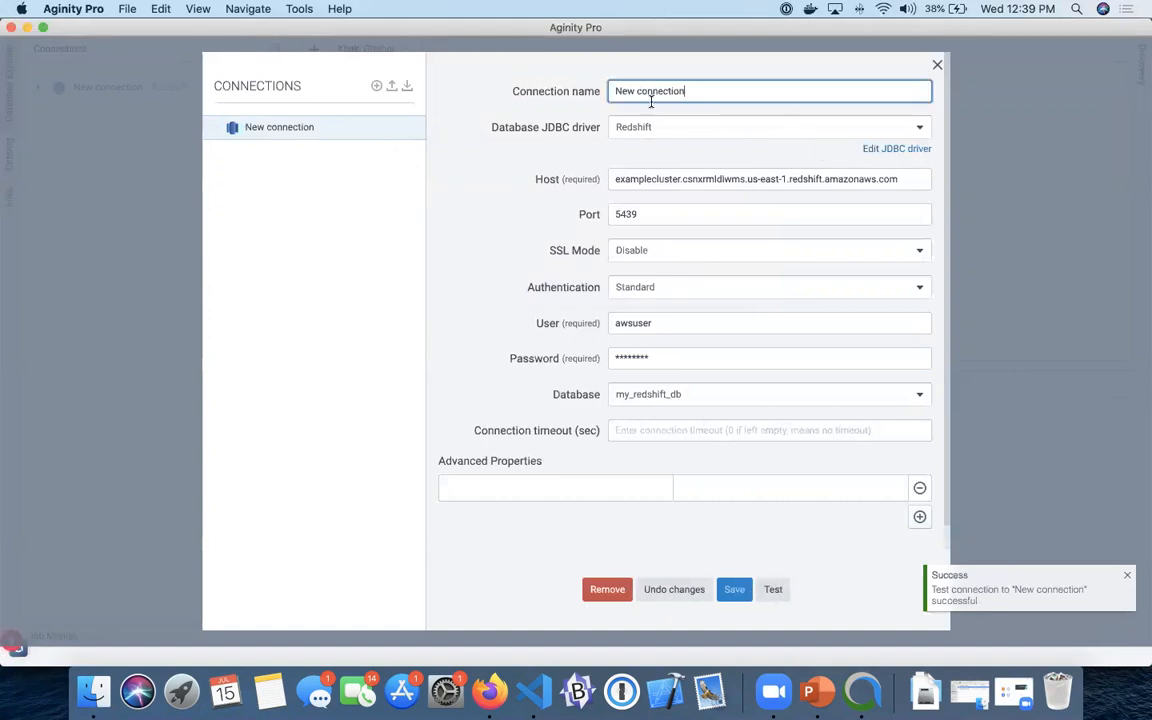
{"action": "left_click_drag", "start_coordinate": [651, 102], "coordinate": [526, 91]}
{"action": "key", "text": "BackSpace"}
{"action": "type", "text": "Redshift"}
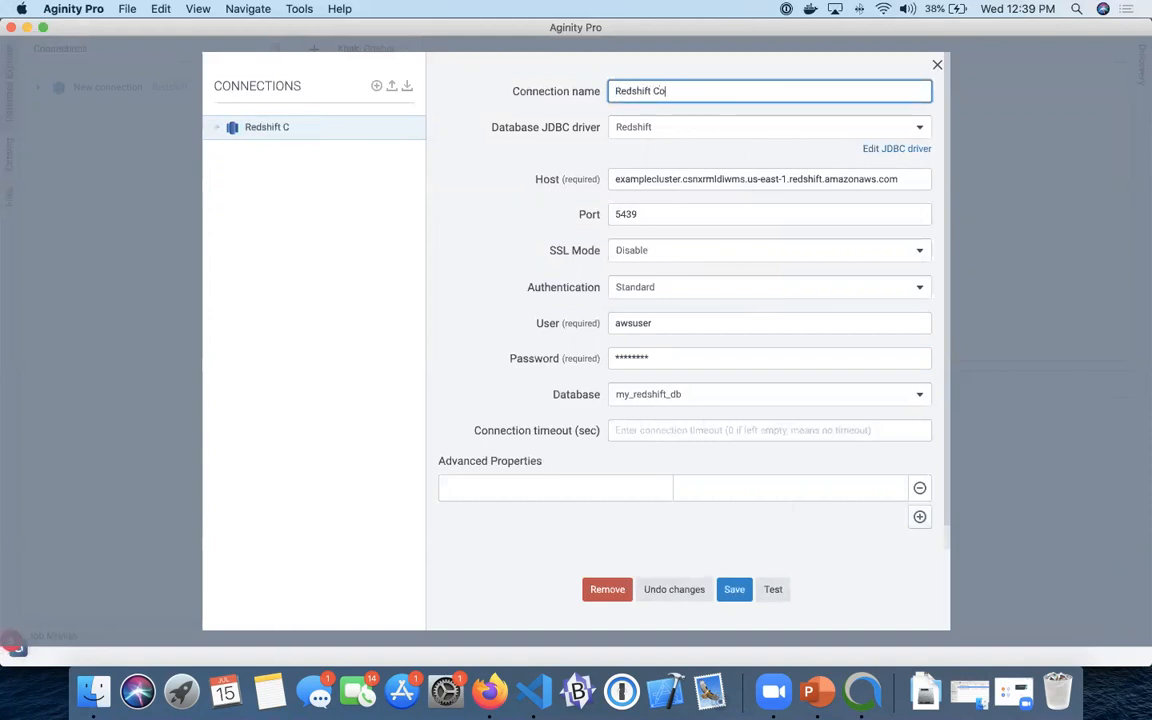
{"action": "left_click", "coordinate": [735, 591]}
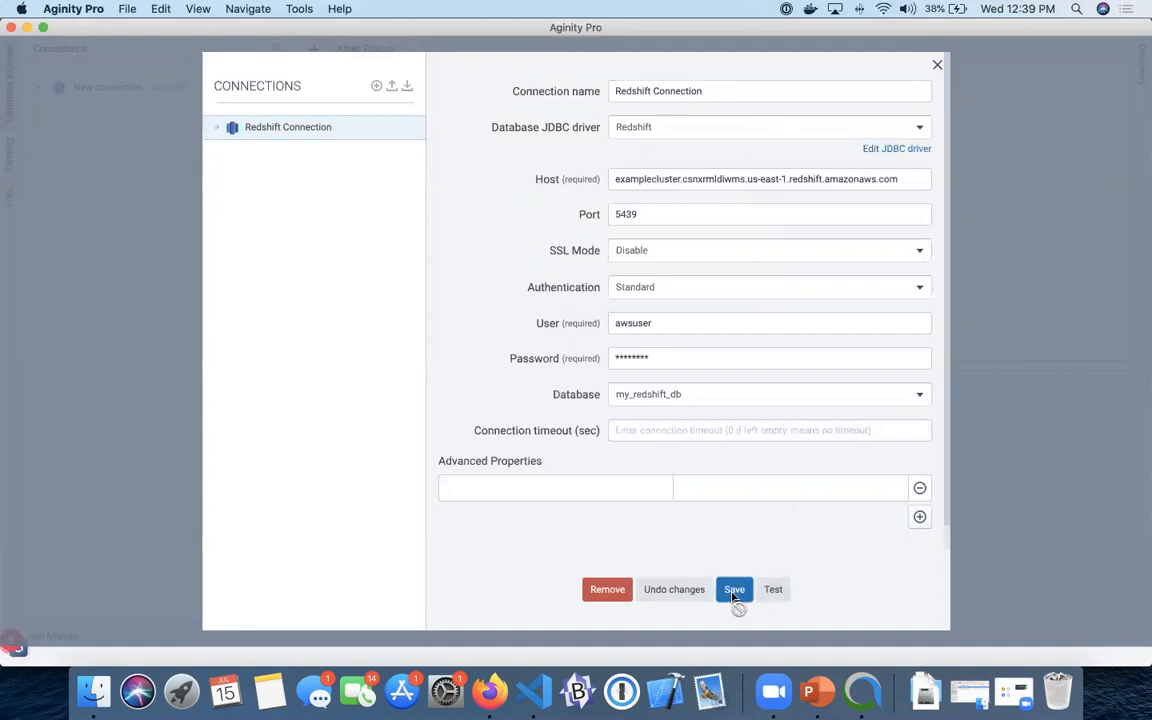
{"action": "left_click", "coordinate": [938, 66]}
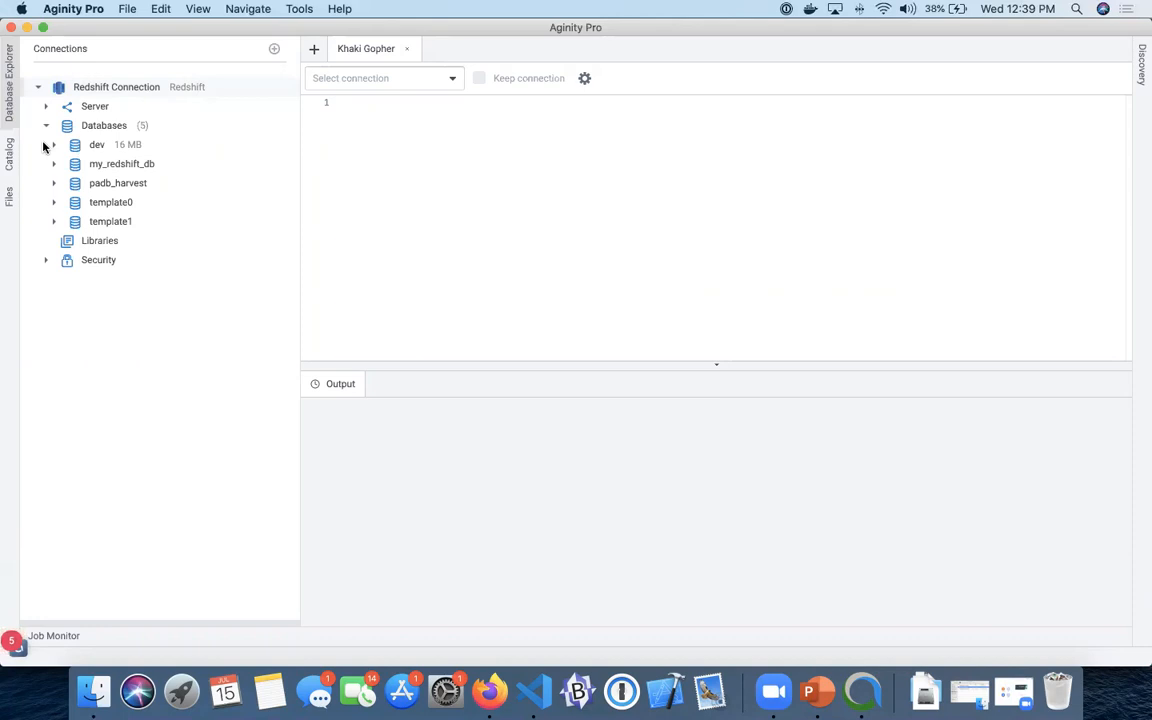
Expand the my_redshift_db and dev databases under Redshift Connection to examine their schemas.
{"action": "left_click", "coordinate": [54, 165]}
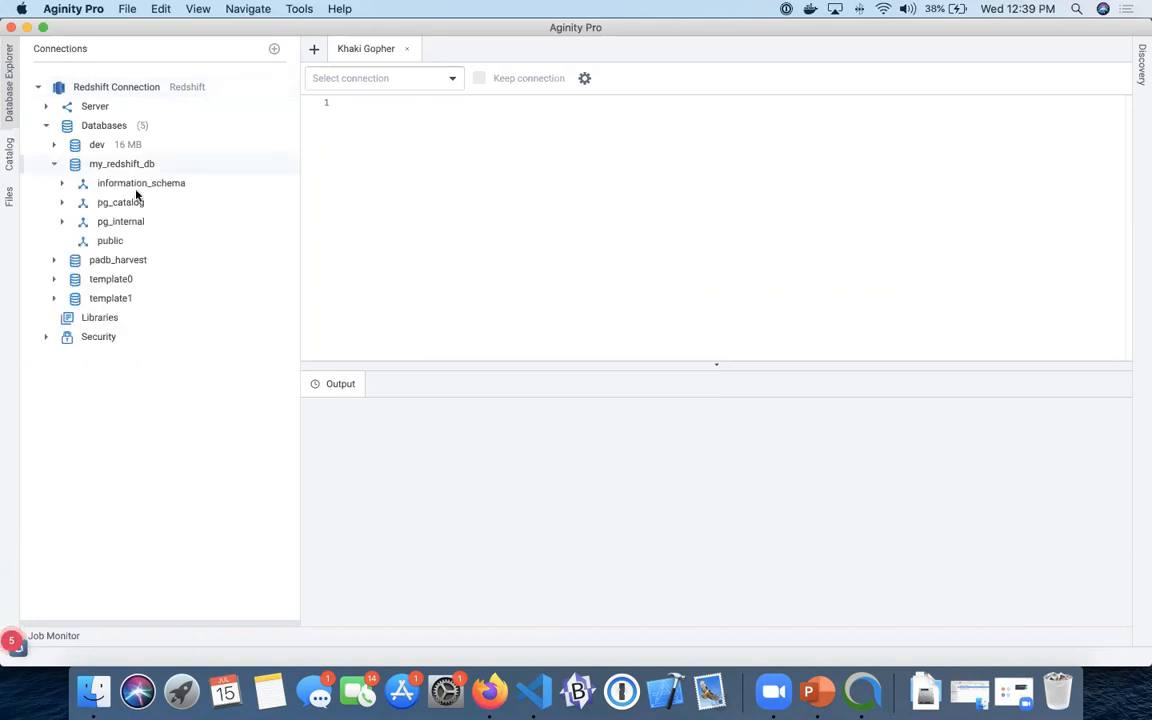
{"action": "left_click", "coordinate": [55, 147]}
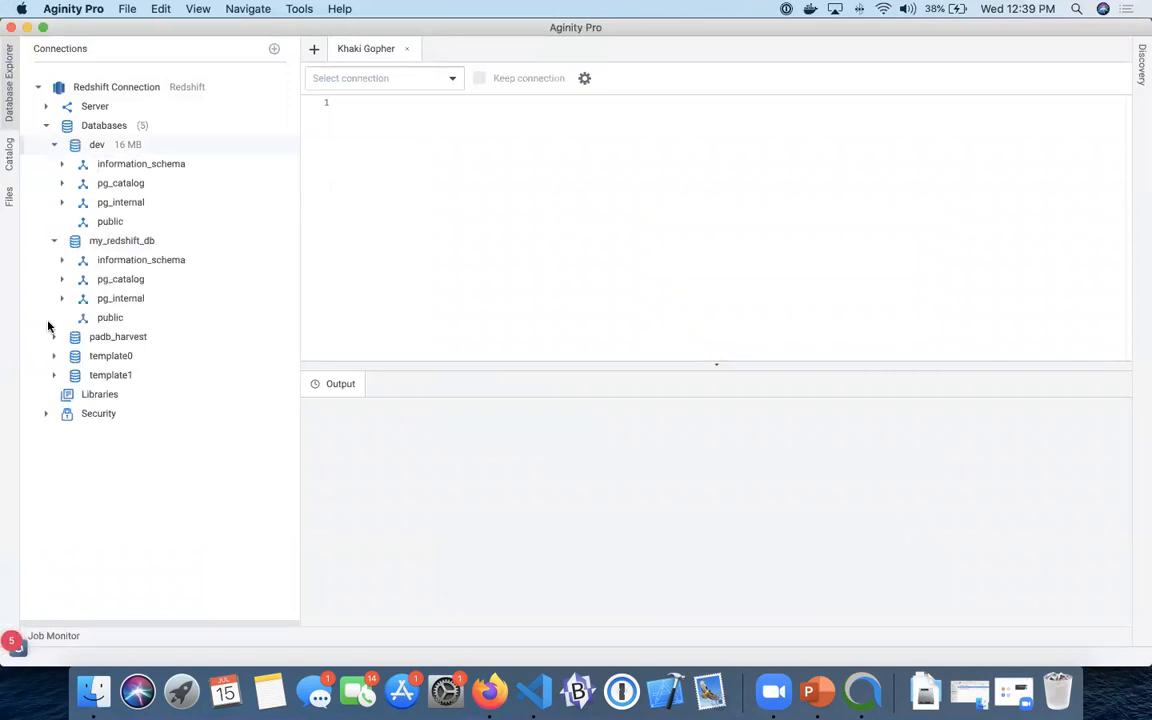
Write the query "select * from animals", assign it to Redshift Connection and run it at the cursor.
{"action": "left_click", "coordinate": [432, 216]}
{"action": "type", "text": "select * from animals"}
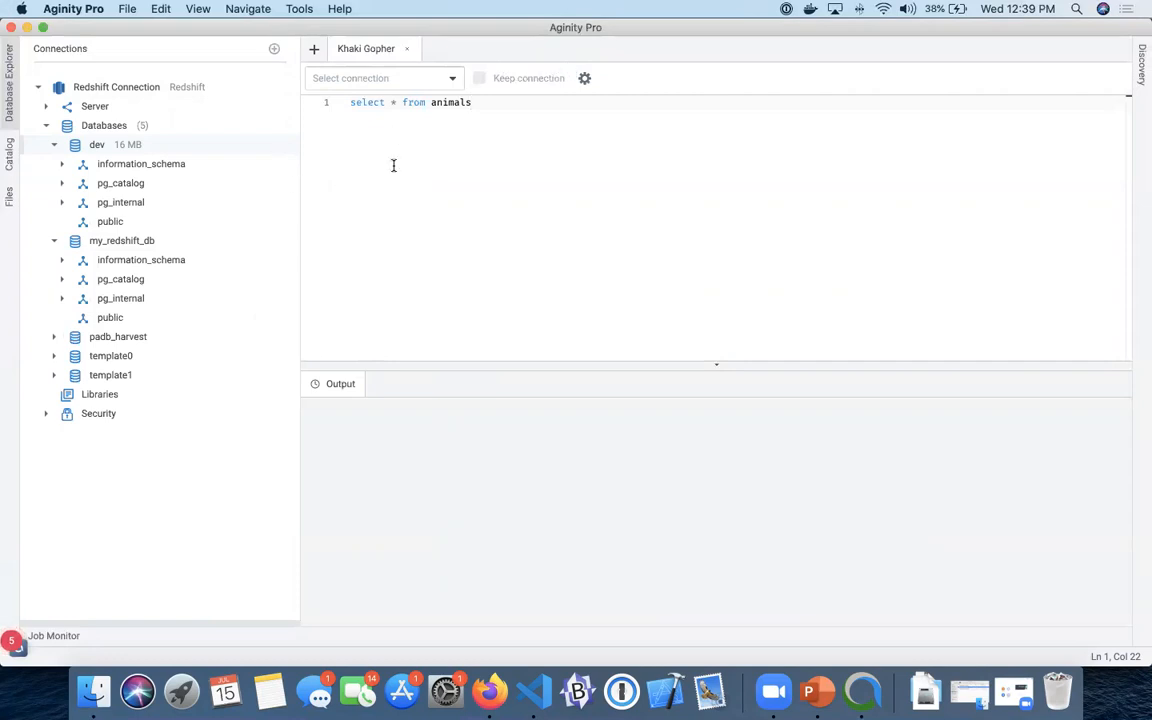
{"action": "left_click_drag", "start_coordinate": [175, 28], "coordinate": [167, 69]}
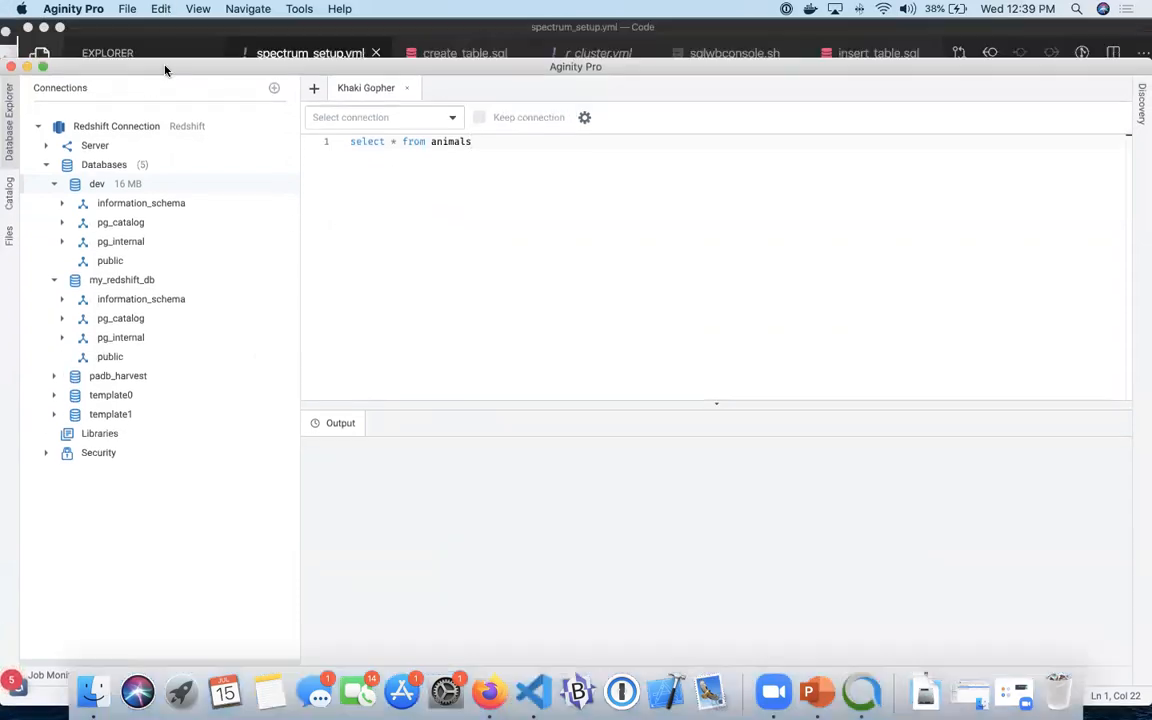
{"action": "left_click", "coordinate": [452, 119]}
{"action": "left_click", "coordinate": [388, 147]}
{"action": "left_click", "coordinate": [345, 120]}
Run the entire animals query script as a batch.
{"action": "left_click", "coordinate": [392, 120]}
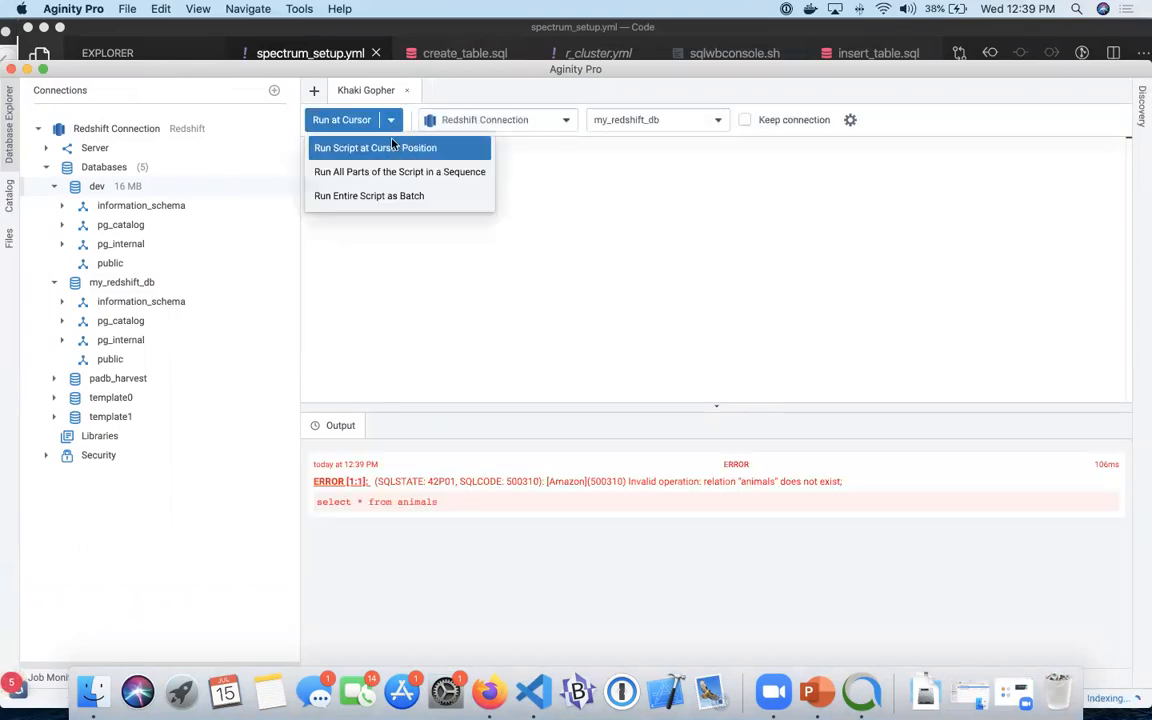
{"action": "left_click", "coordinate": [368, 196]}
{"action": "left_click", "coordinate": [449, 161]}
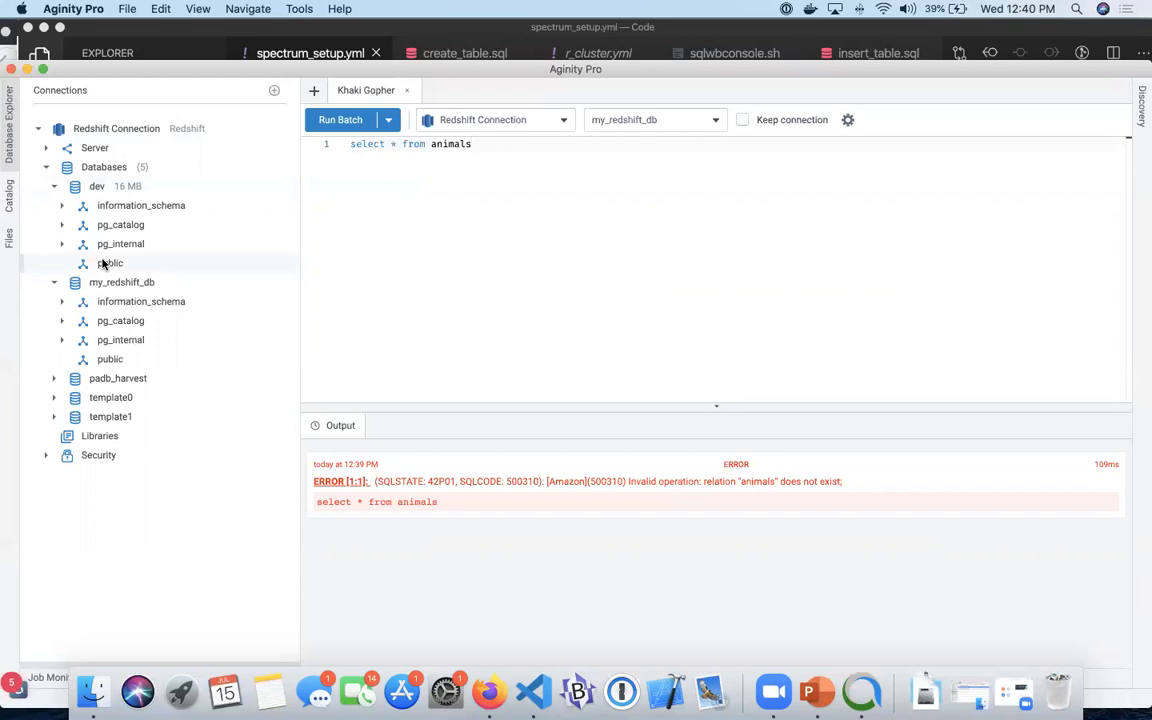
Switch to Firefox, open the Redshift console's query editor and check the public schema for tables.
{"action": "key", "text": "super+Tab"}
{"action": "key", "text": "super+Tab"}
{"action": "left_click", "coordinate": [491, 697]}
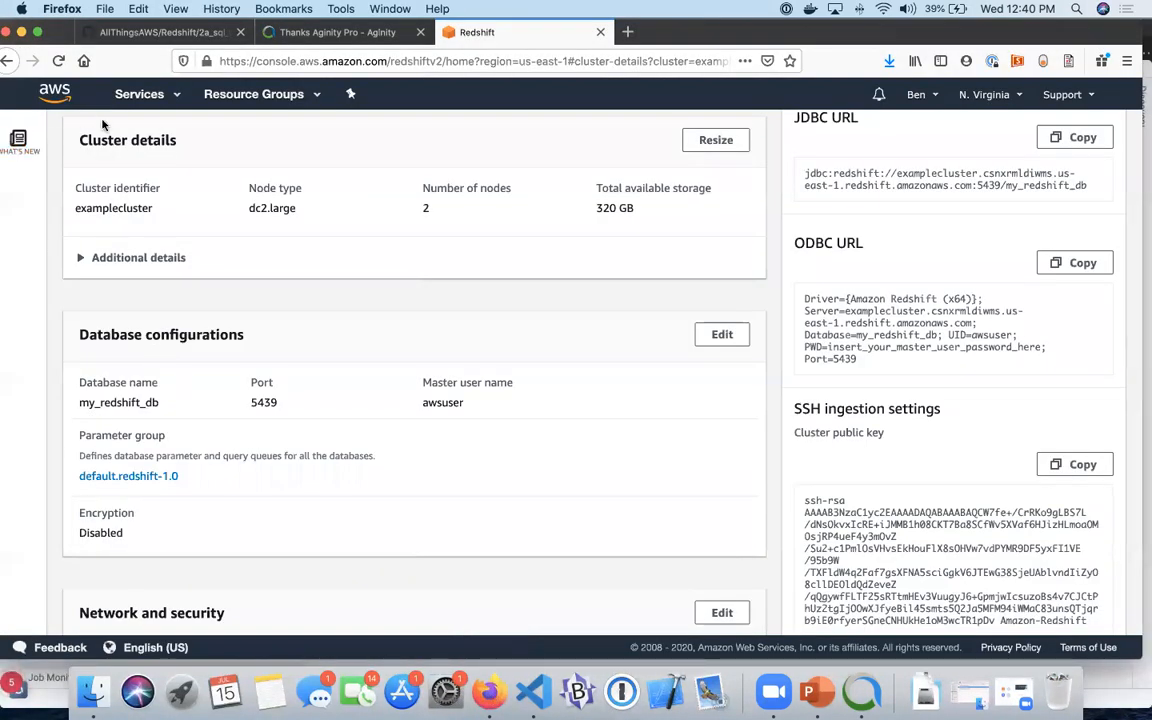
{"action": "left_click_drag", "start_coordinate": [57, 22], "coordinate": [154, 24]}
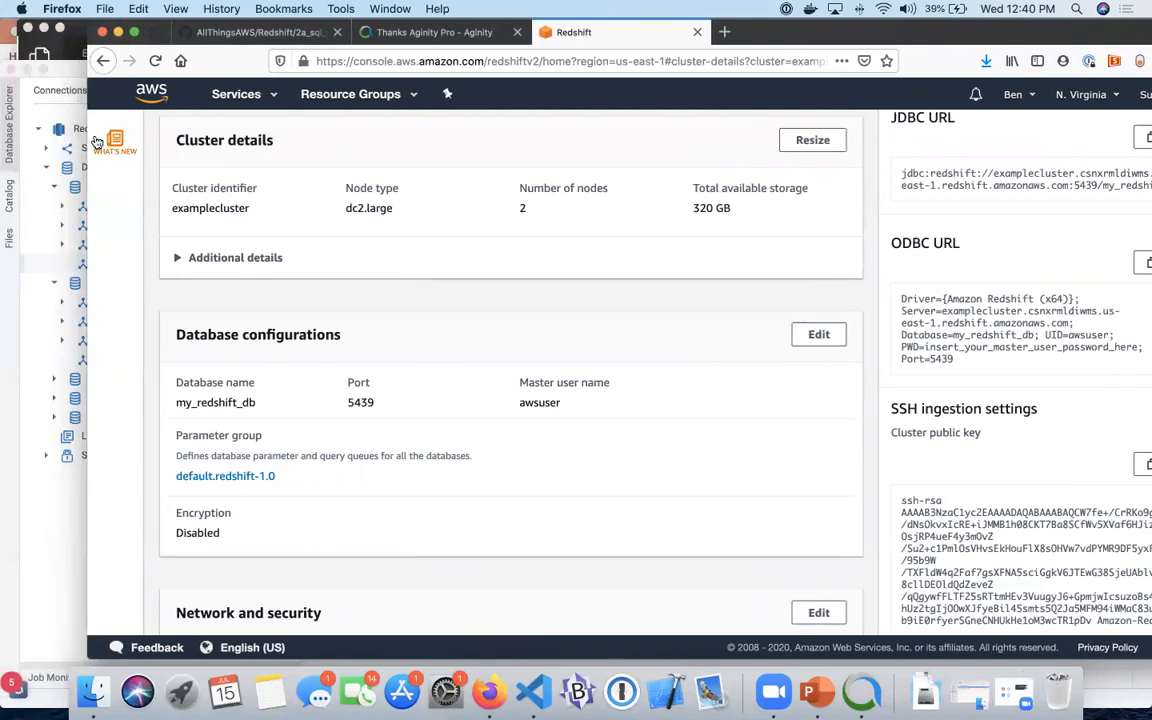
{"action": "scroll", "coordinate": [167, 365], "scroll_direction": "down", "scroll_amount": 1}
{"action": "scroll", "coordinate": [167, 363], "scroll_direction": "up", "scroll_amount": 10}
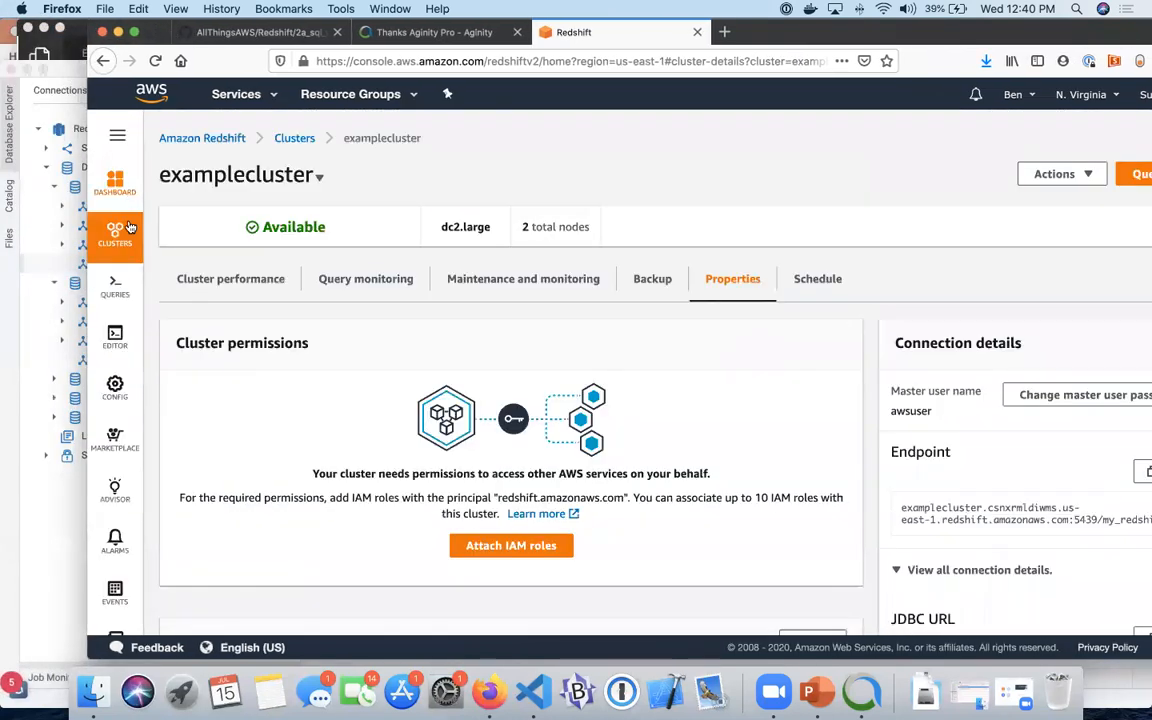
{"action": "left_click", "coordinate": [114, 336]}
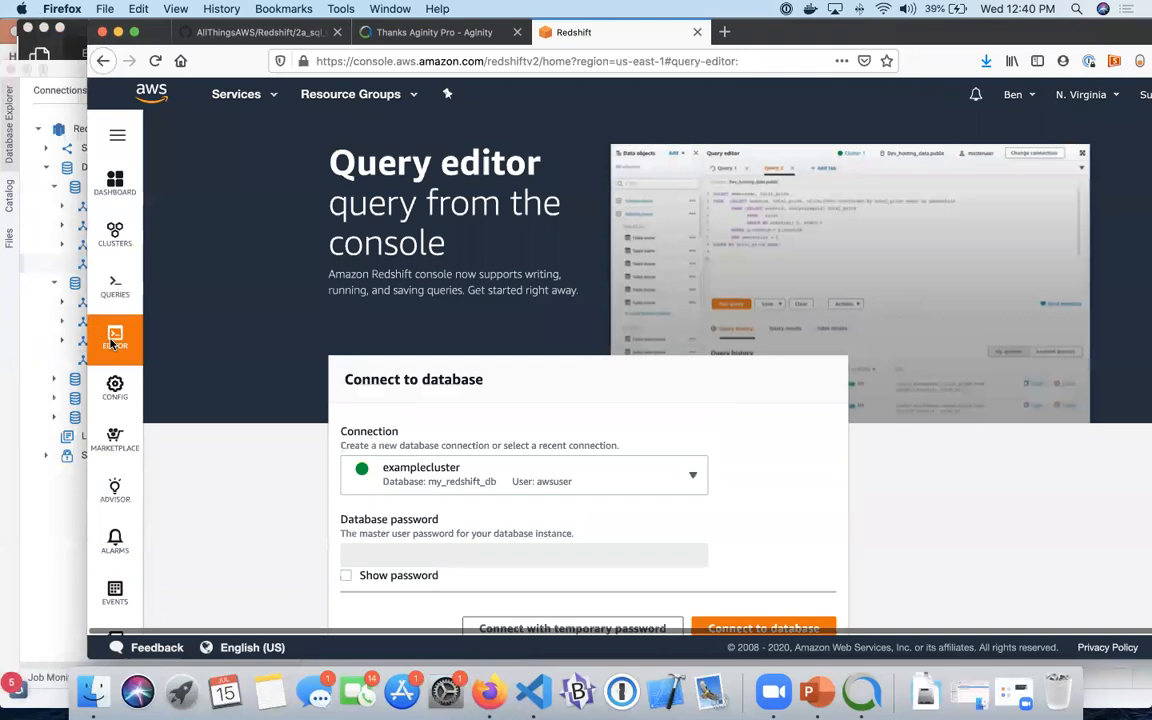
{"action": "scroll", "coordinate": [328, 526], "scroll_direction": "down", "scroll_amount": 1}
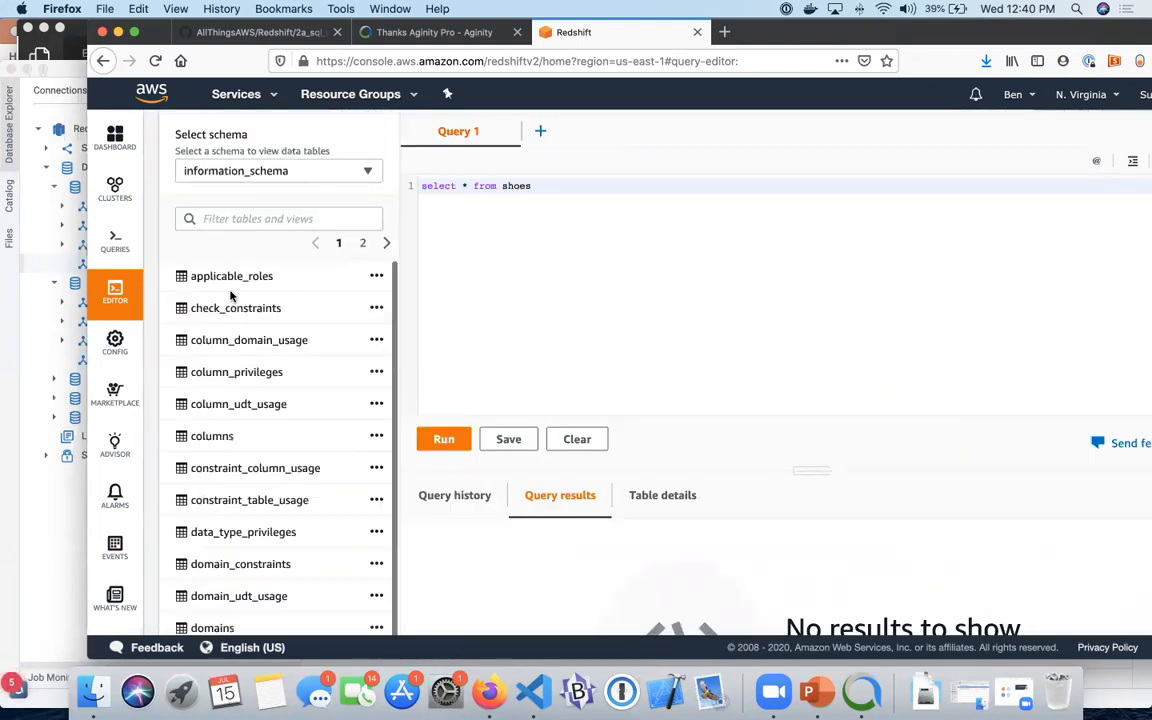
{"action": "left_click", "coordinate": [366, 172]}
{"action": "left_click", "coordinate": [244, 288]}
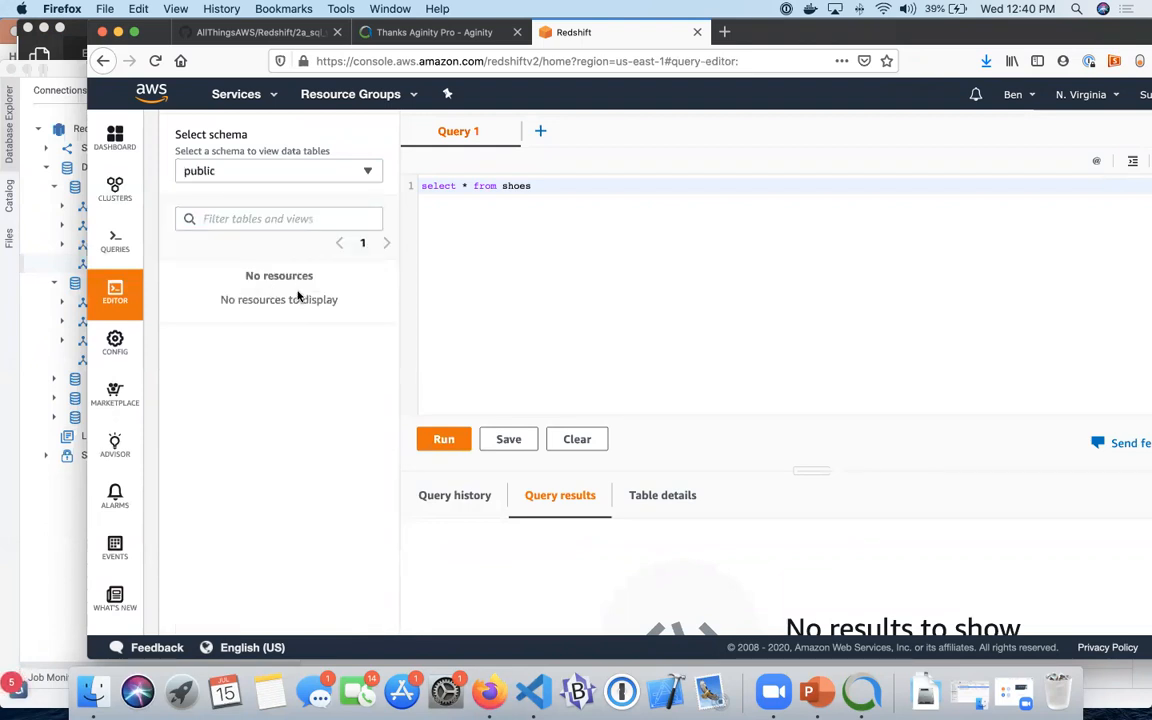
Copy the whole SQL statement from create_table.sql in Visual Studio Code and switch back to Aginity Pro.
{"action": "key", "text": "super+Tab"}
{"action": "left_click", "coordinate": [531, 690]}
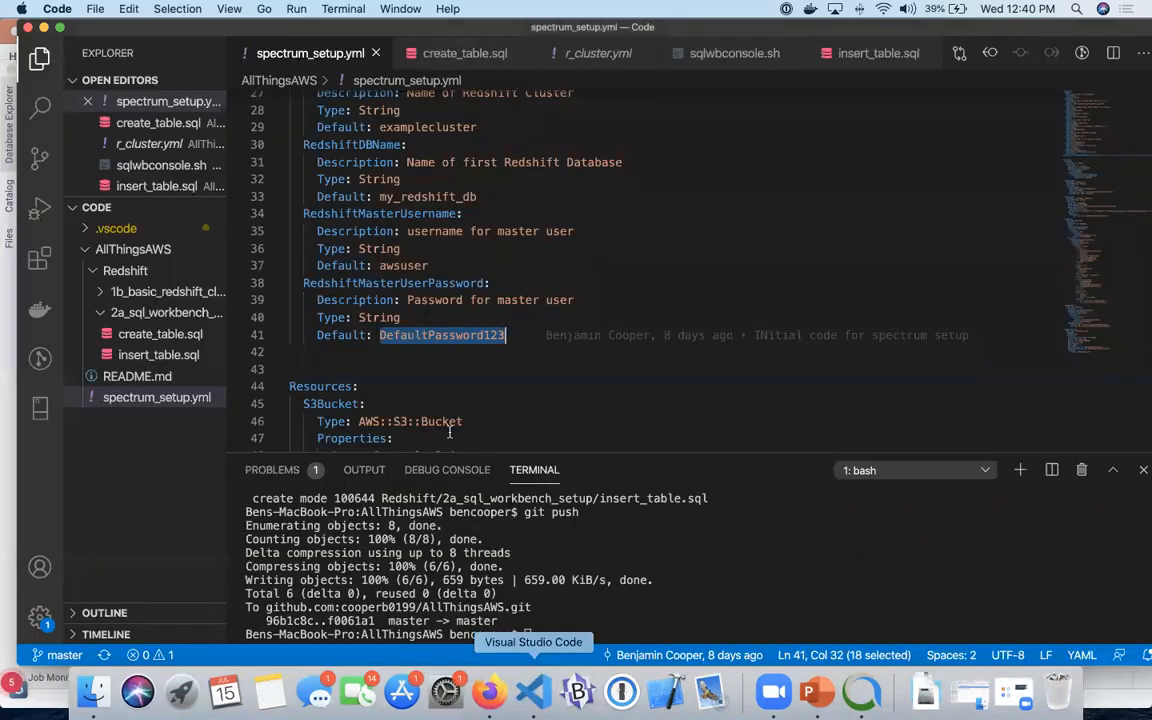
{"action": "left_click", "coordinate": [165, 334]}
{"action": "left_click_drag", "start_coordinate": [527, 150], "coordinate": [281, 117]}
{"action": "key", "text": "super+c"}
{"action": "key", "text": "super+Tab"}
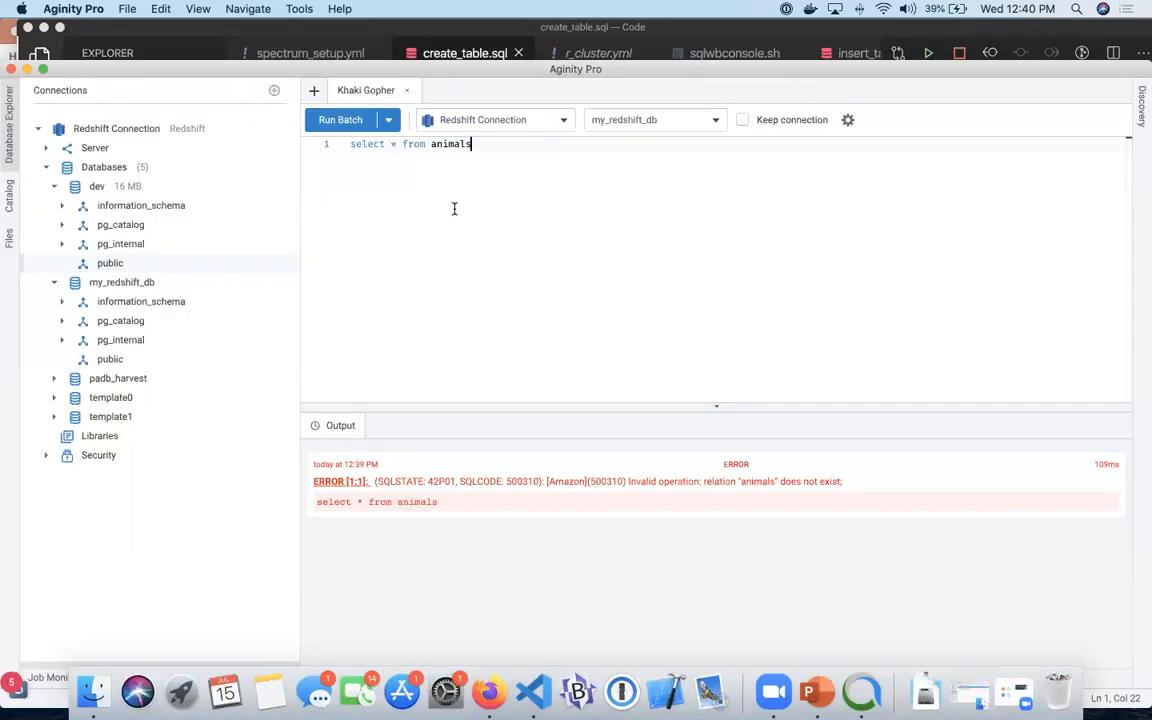
Replace the query with the copied create table animals statement, with varchar(10) columns animal and diet, and run it as a batch.
{"action": "key", "text": "super+a"}
{"action": "key", "text": "super+v"}
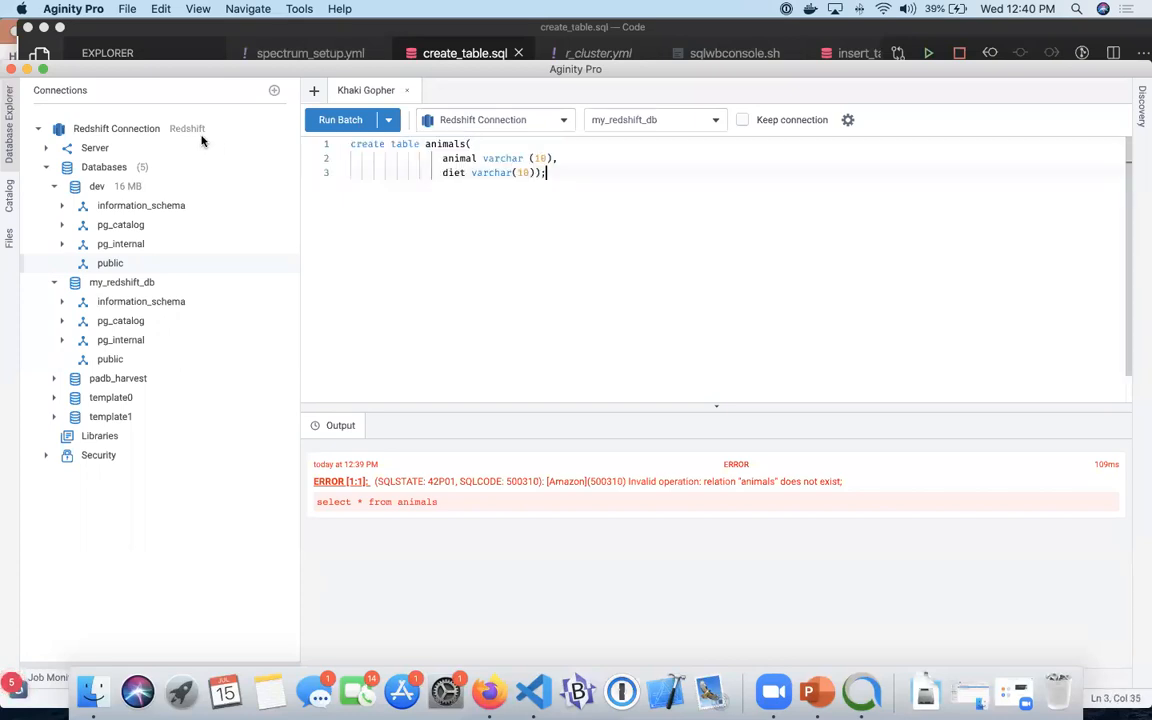
{"action": "left_click", "coordinate": [330, 121]}
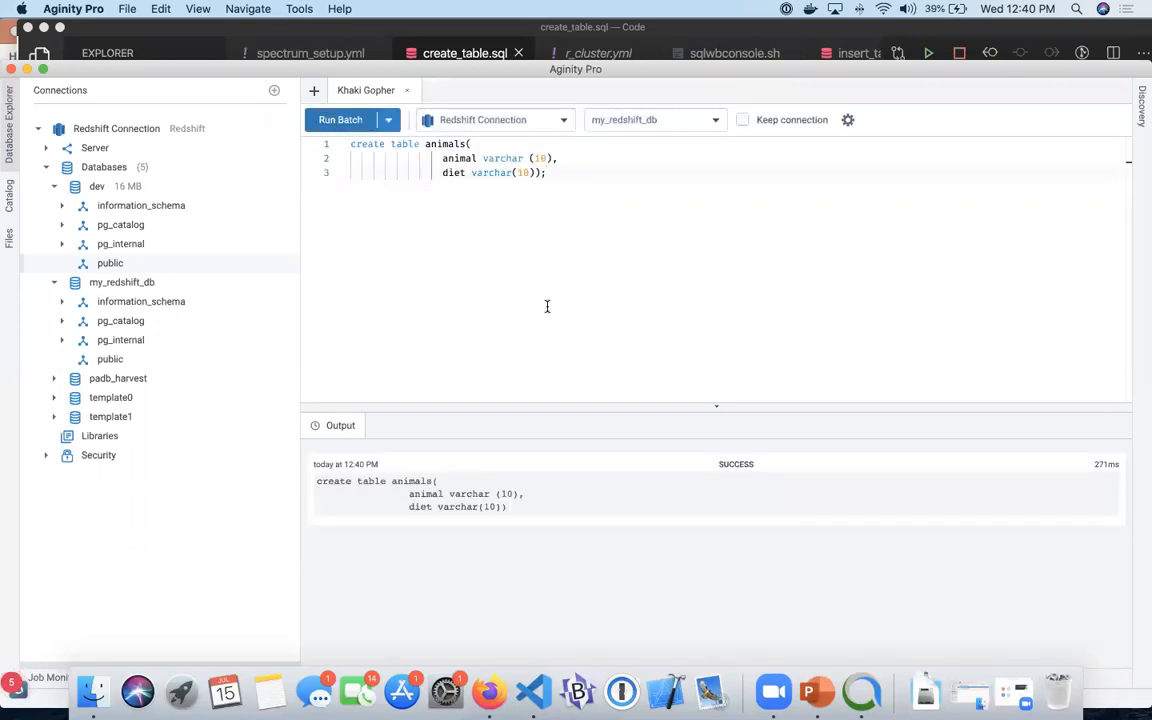
Switch to Visual Studio Code, copy the whole SQL statement from insert_table.sql and switch back to Aginity Pro.
{"action": "key", "text": "super+Tab"}
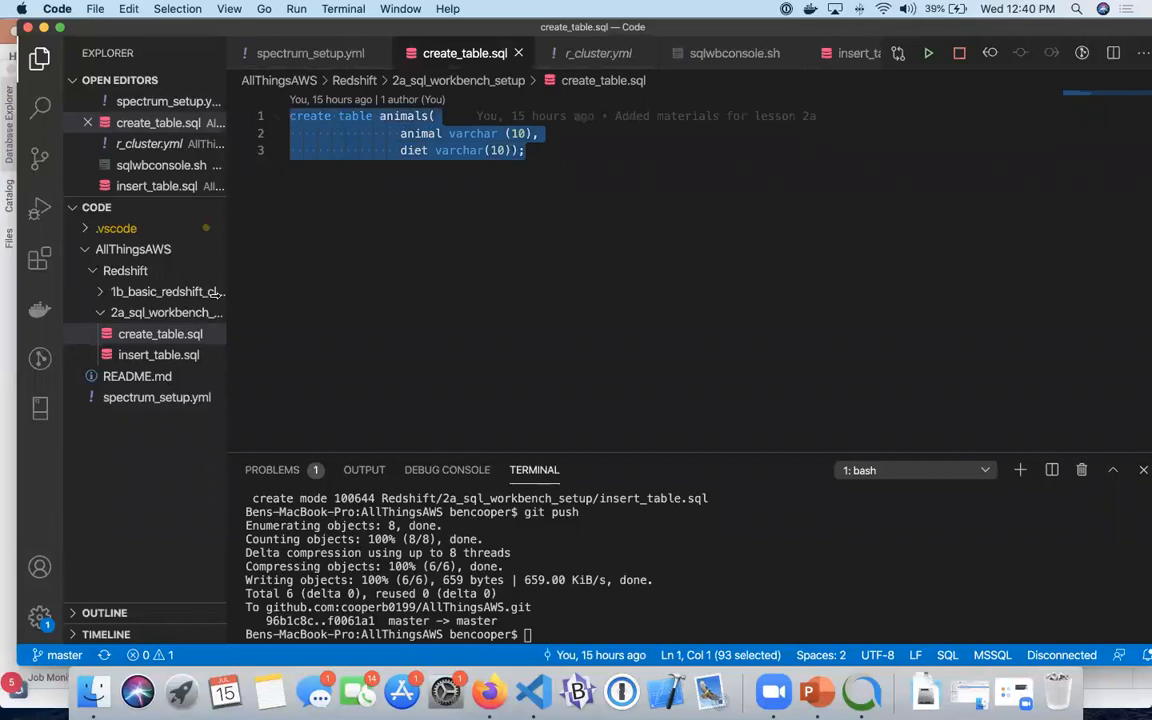
{"action": "left_click", "coordinate": [140, 355]}
{"action": "key", "text": "Right"}
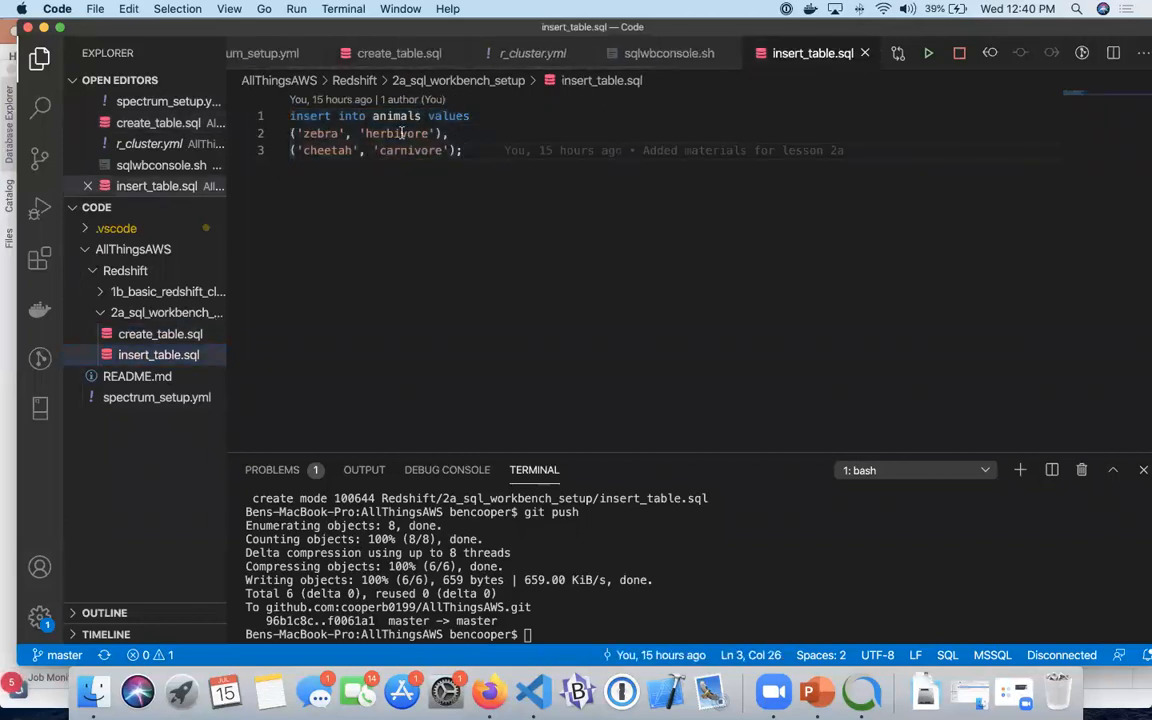
{"action": "key", "text": "super+a"}
{"action": "key", "text": "super+c"}
{"action": "key", "text": "super+Tab"}
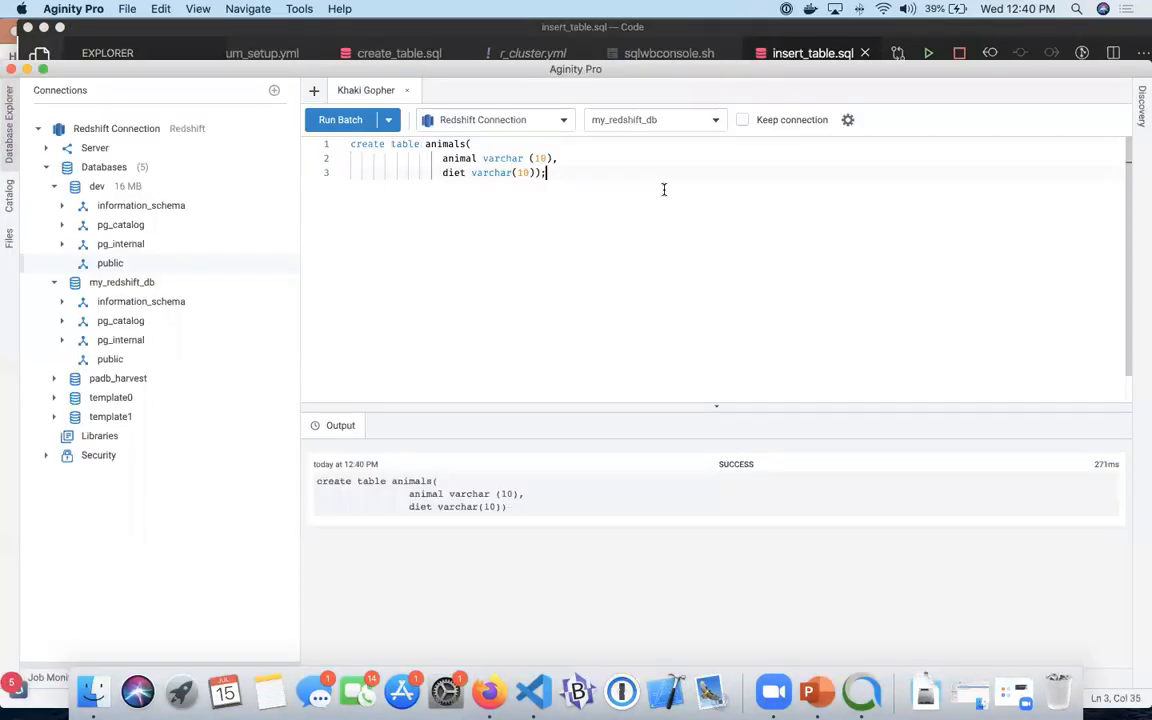
Replace the script with the copied insert statement for the zebra and cheetah rows and run it as a batch.
{"action": "key", "text": "super+a"}
{"action": "key", "text": "super+v"}
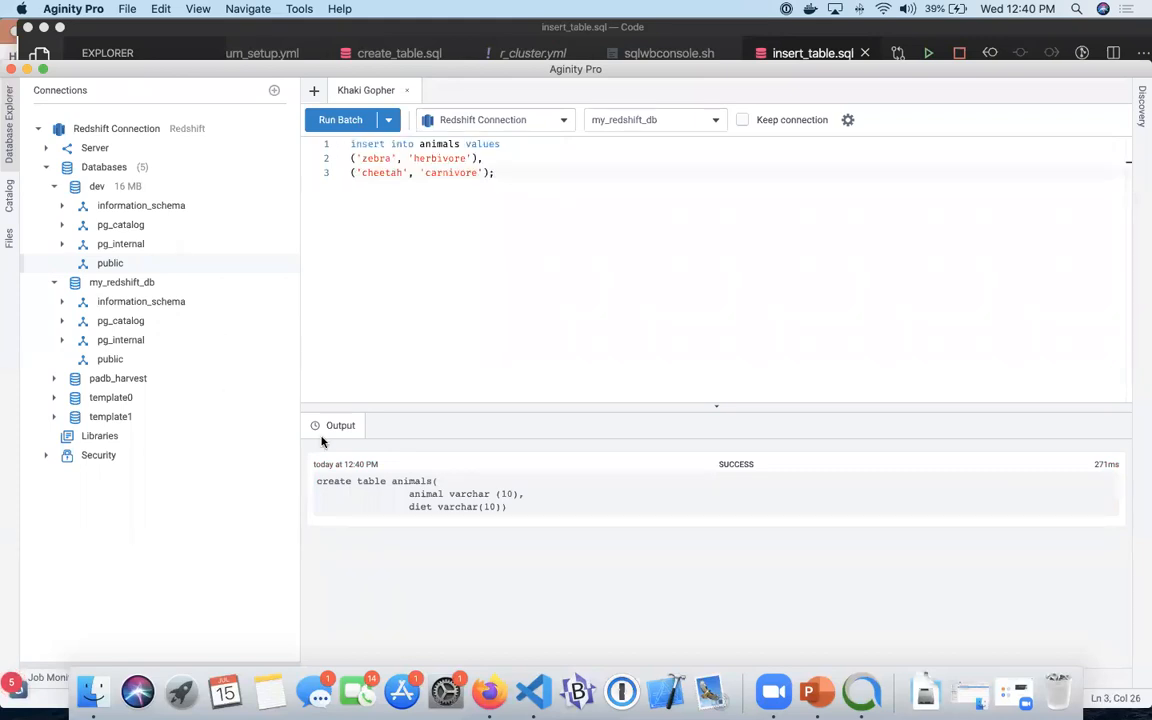
{"action": "left_click", "coordinate": [326, 122]}
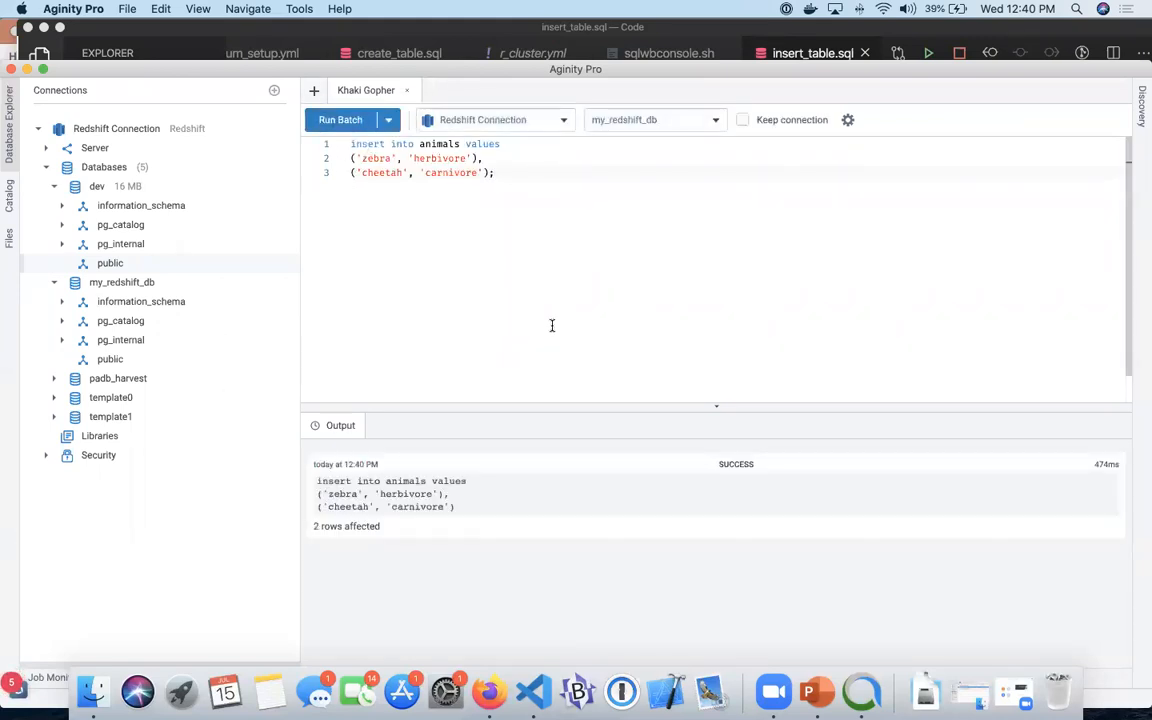
Replace the script with the query "select * from animals" and run it as a batch.
{"action": "key", "text": "super+Tab"}
{"action": "key", "text": "super+Tab"}
{"action": "key", "text": "super+a"}
{"action": "key", "text": "BackSpace"}
{"action": "type", "text": "select * from animal"}
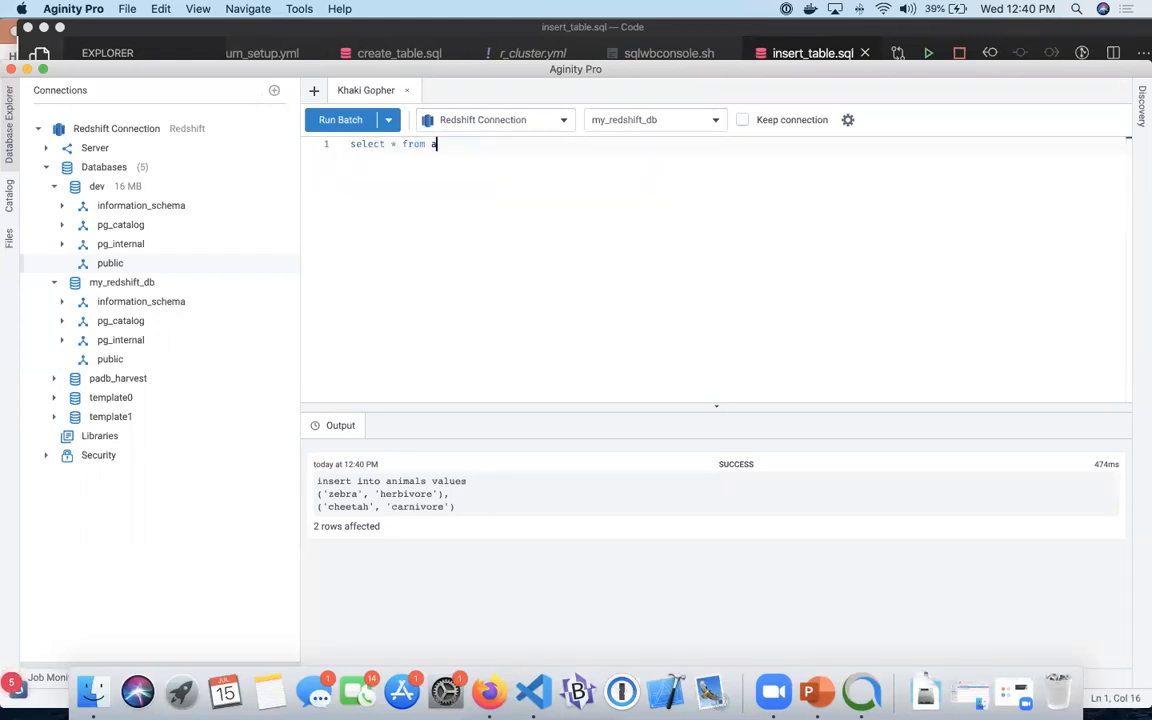
{"action": "left_click", "coordinate": [340, 121]}
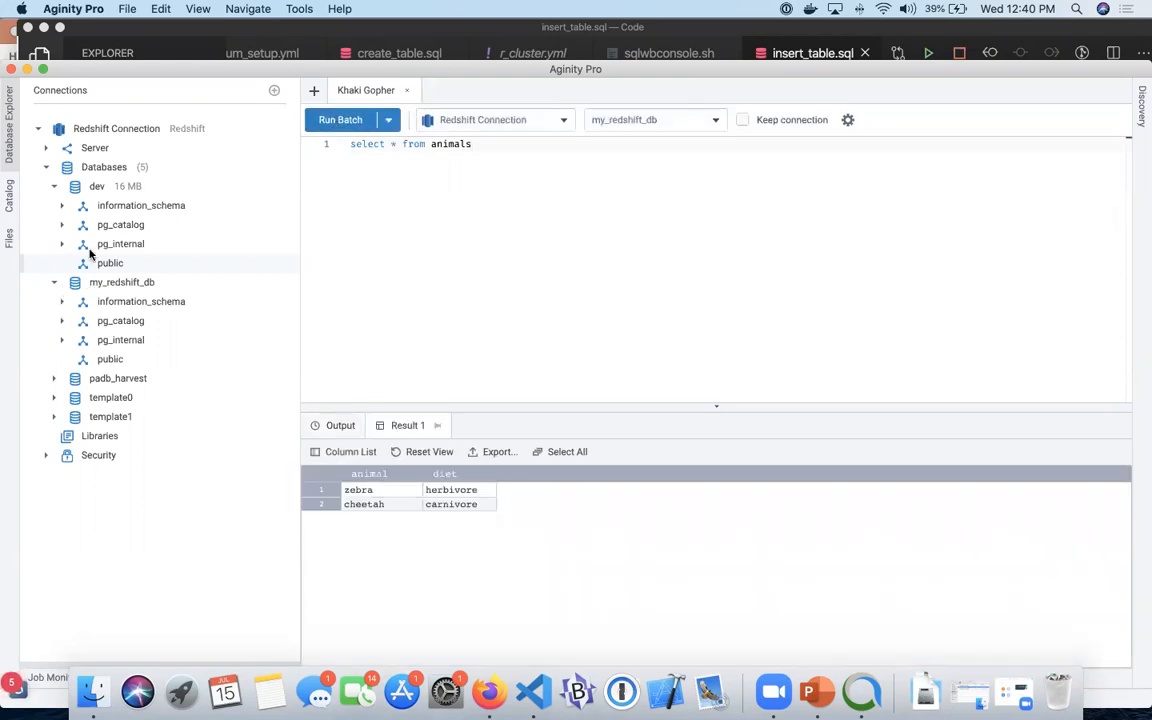
Collapse and re-expand my_redshift_db in the connection tree to check its public schema for the animals table.
{"action": "left_click", "coordinate": [55, 283]}
{"action": "left_click", "coordinate": [55, 283]}
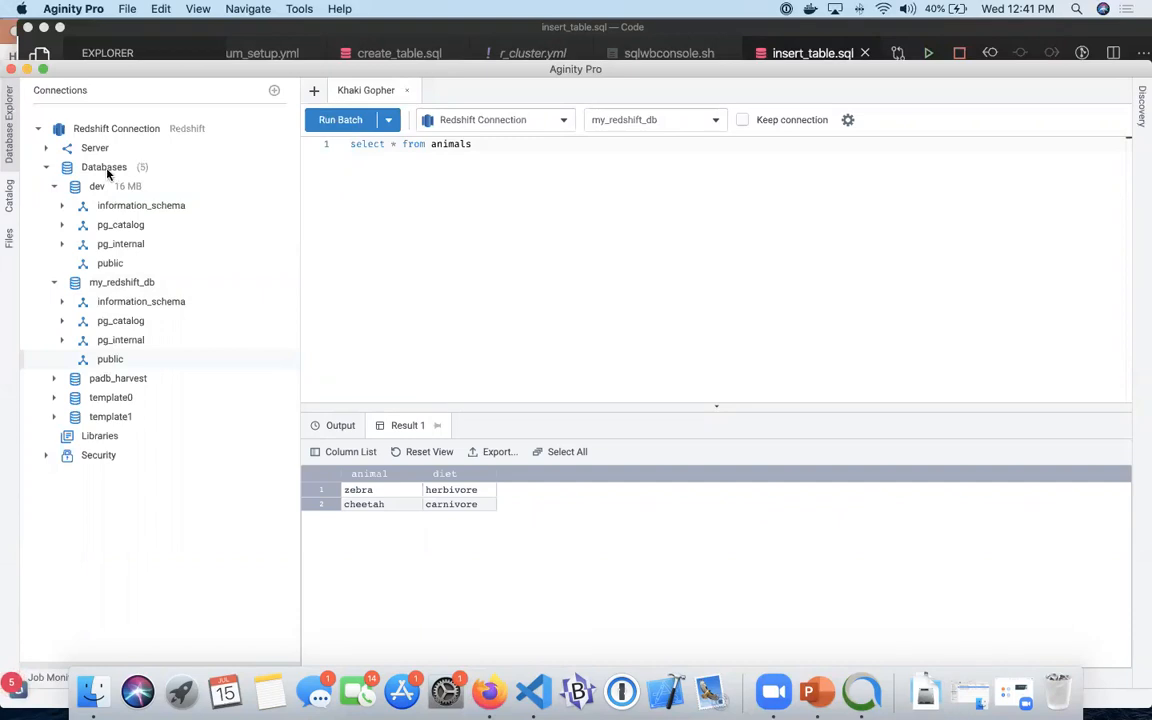
{"action": "left_click", "coordinate": [466, 240]}
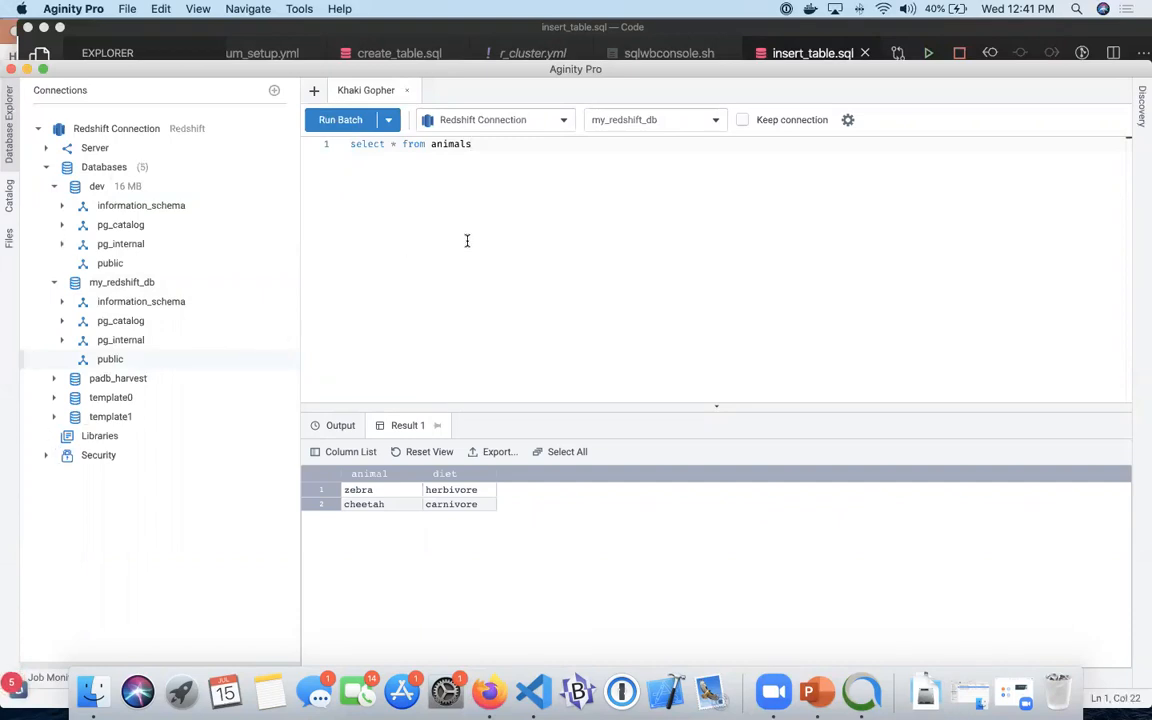